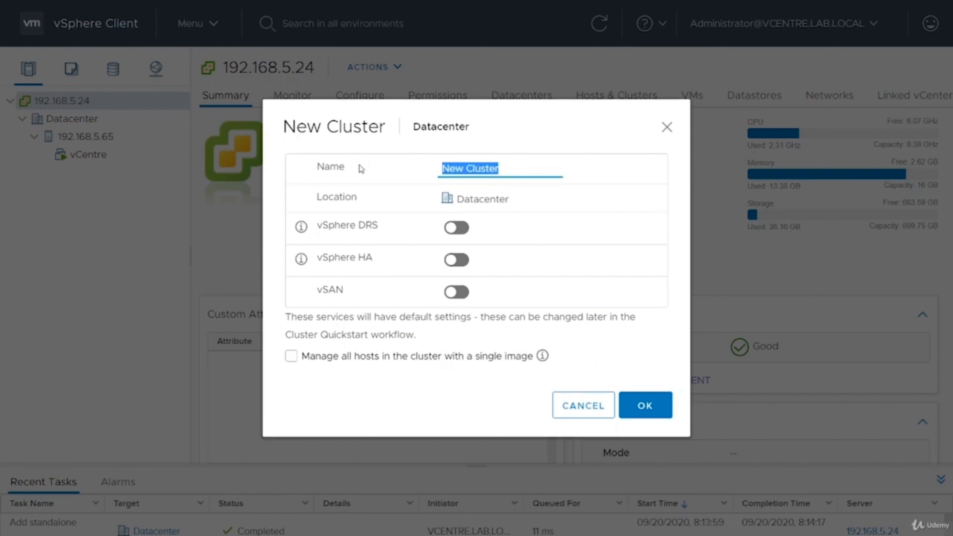
Name the new Datacenter cluster HA1 and create it with DRS, HA and vSAN off
text(HA1)
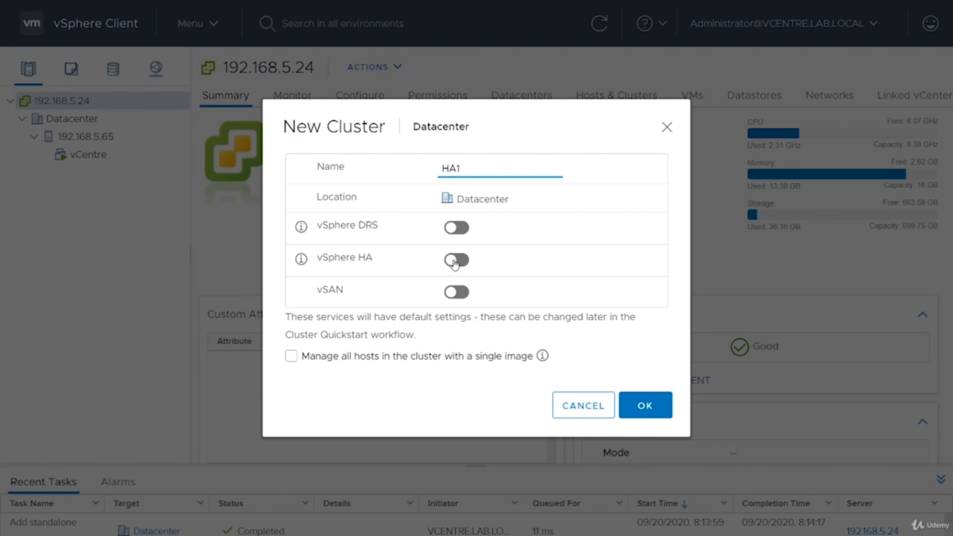
click(640, 406)
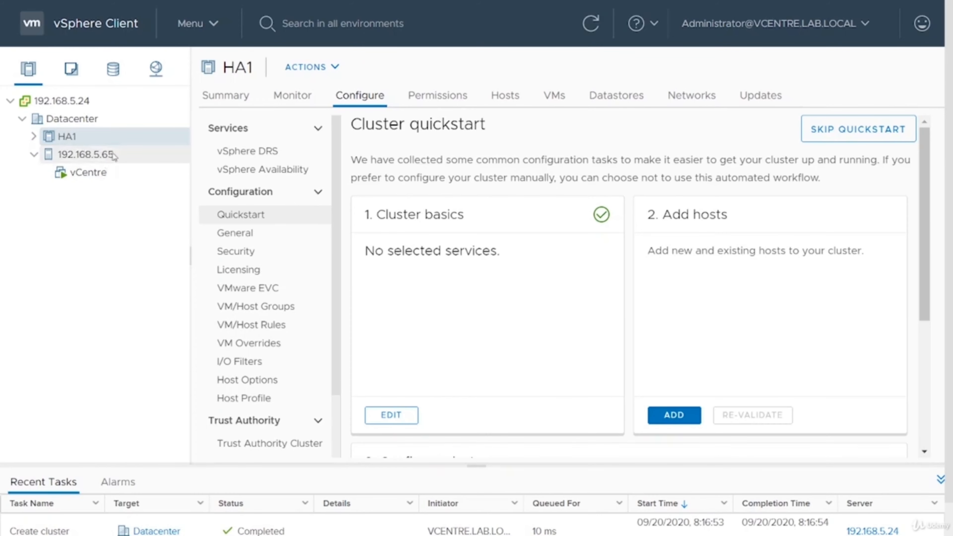
Move host 192.168.5.65 into HA1, review its summary, then reselect the HA1 cluster
right_click(99, 137)
mouse_move(141, 251)
click(84, 157)
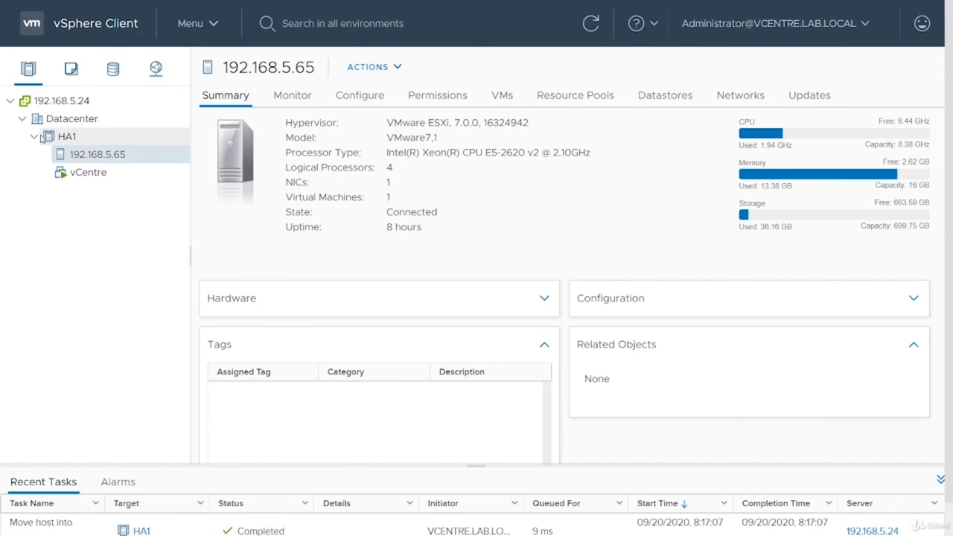
click(67, 137)
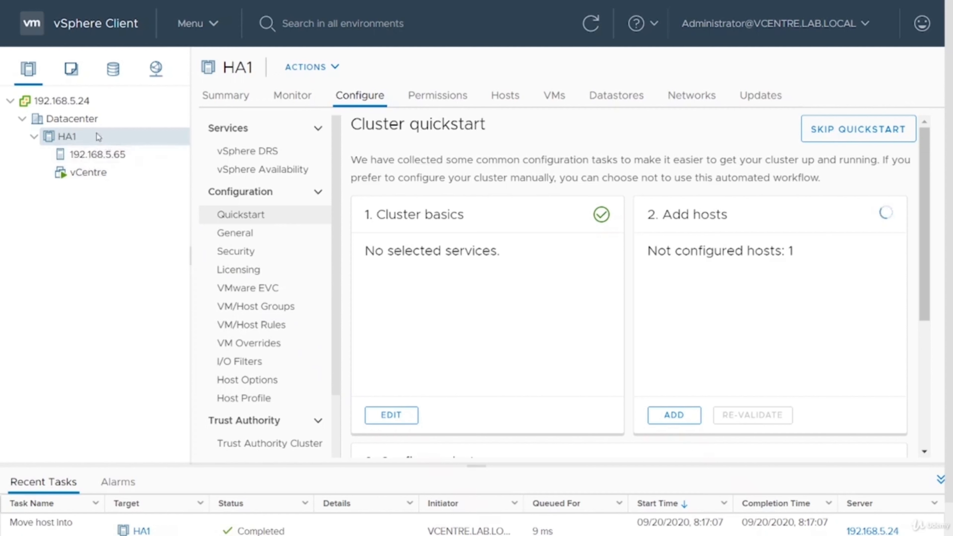
right_click(85, 139)
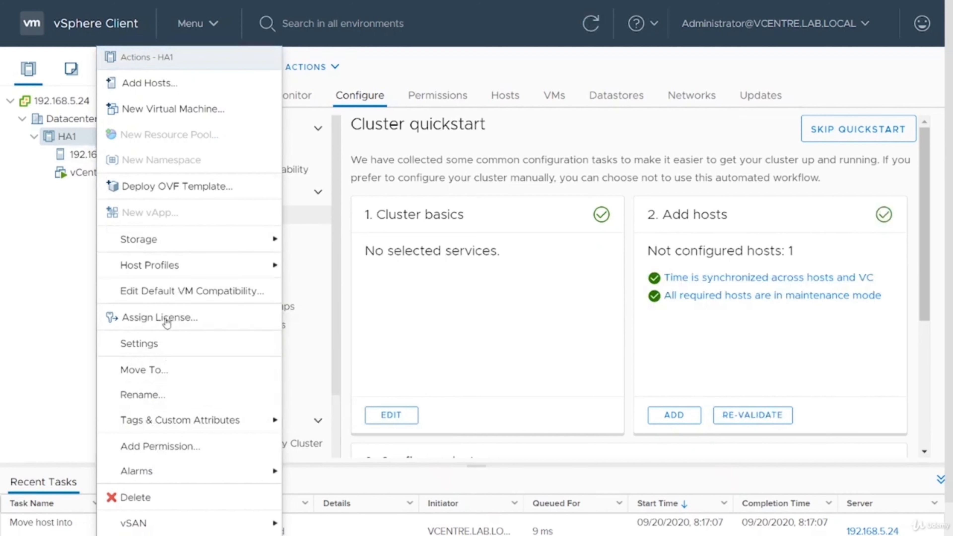
Switch on vSphere HA in HA1's vSphere Availability settings and watch the tasks progress
click(184, 346)
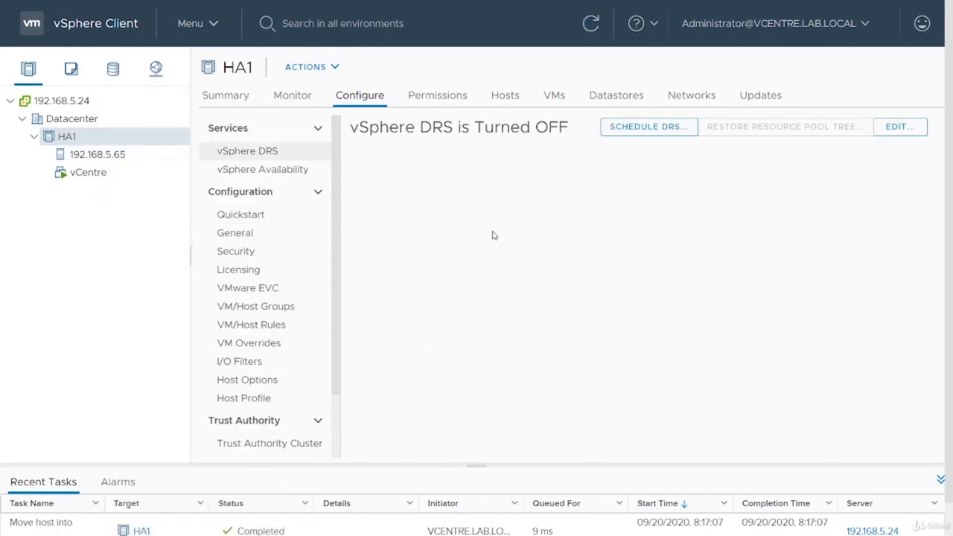
click(281, 171)
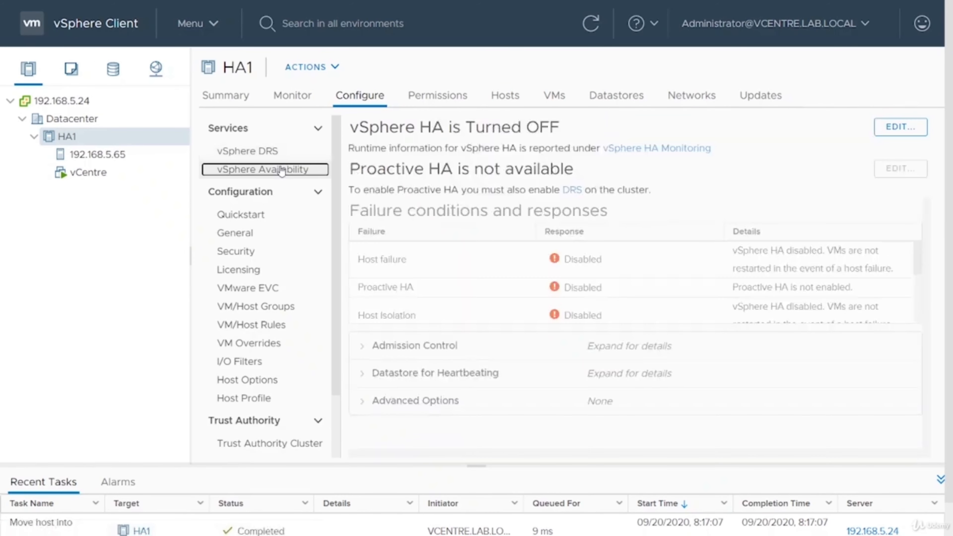
click(900, 127)
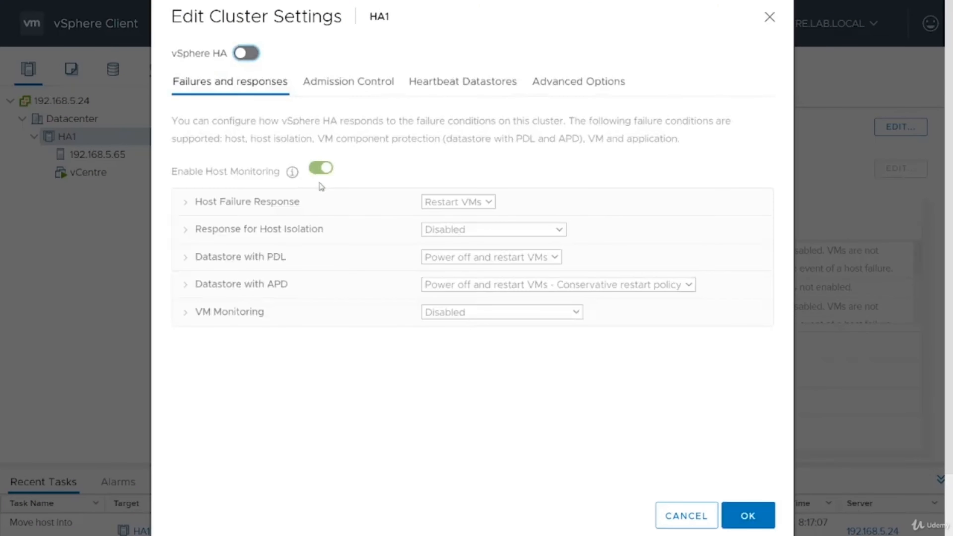
click(248, 54)
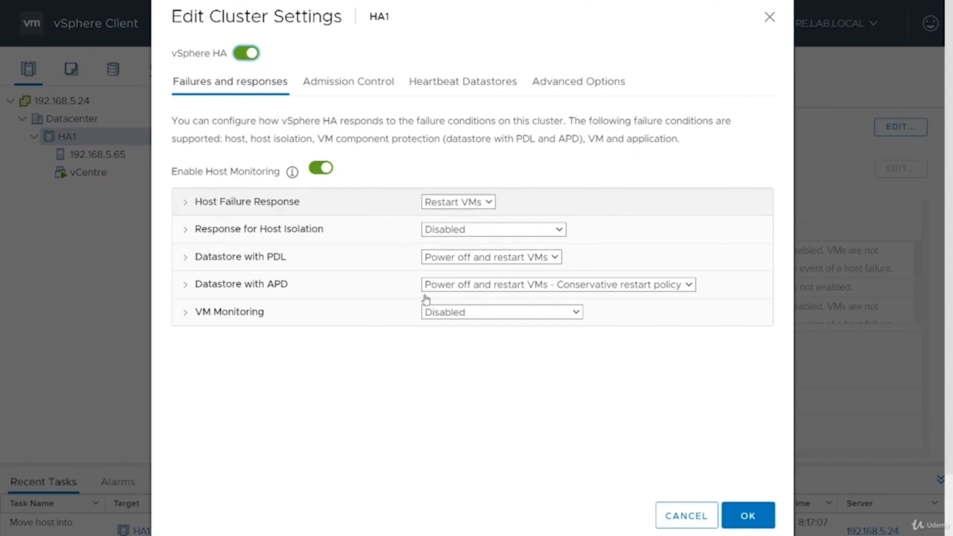
click(743, 512)
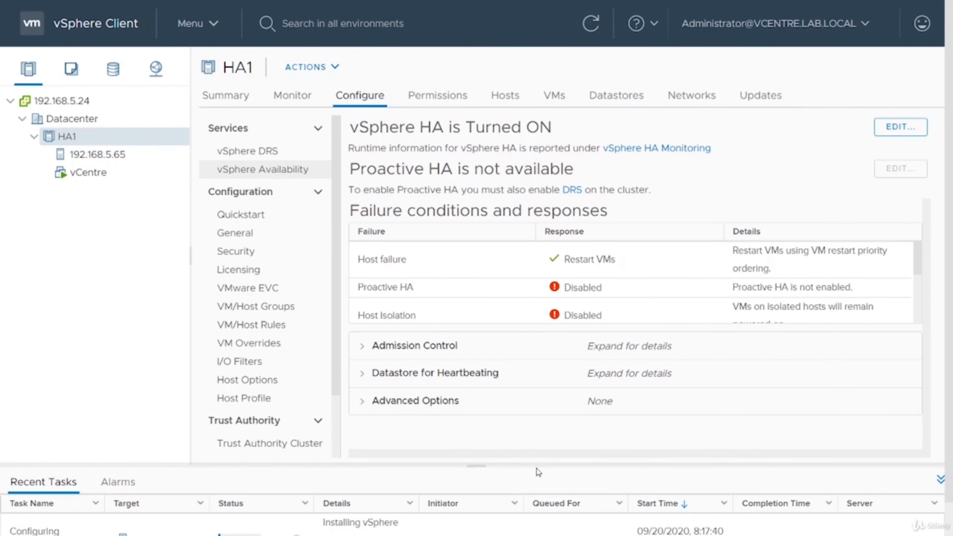
drag(531, 465, 530, 364)
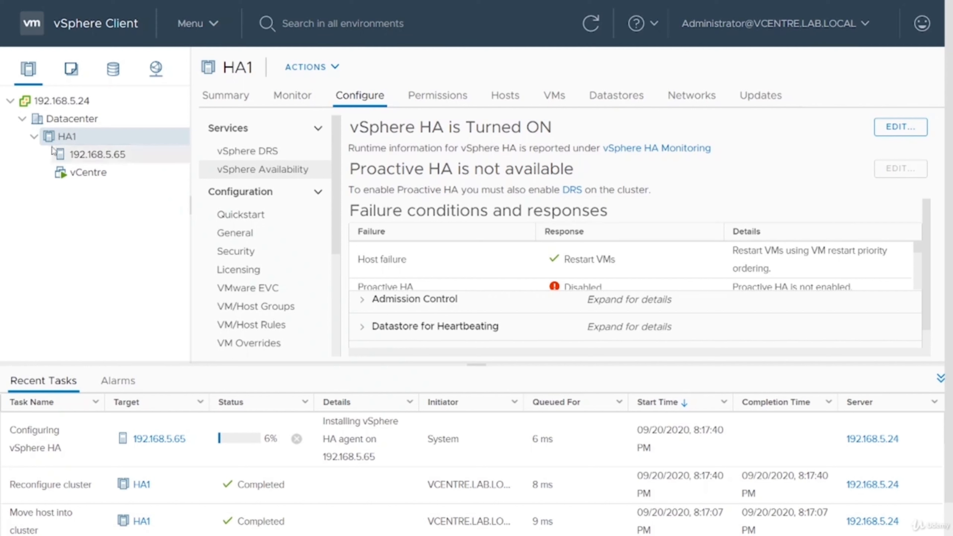
Begin adding host 192.168.5.73 to HA1 with user root and the host password
right_click(80, 139)
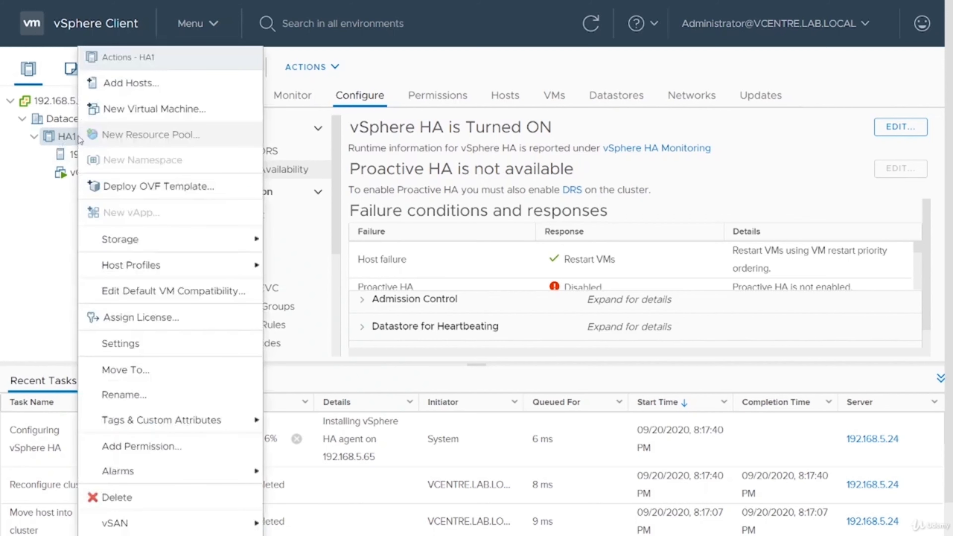
click(165, 90)
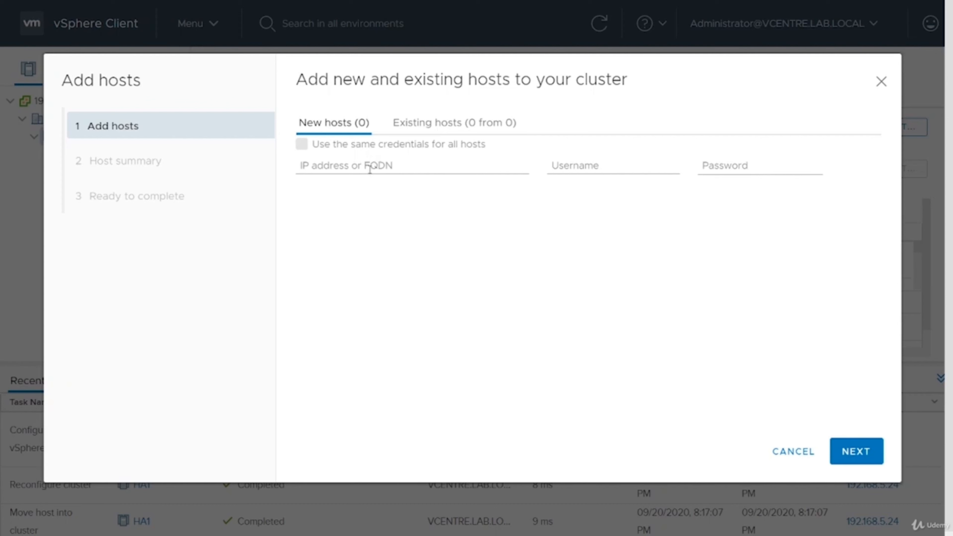
click(407, 166)
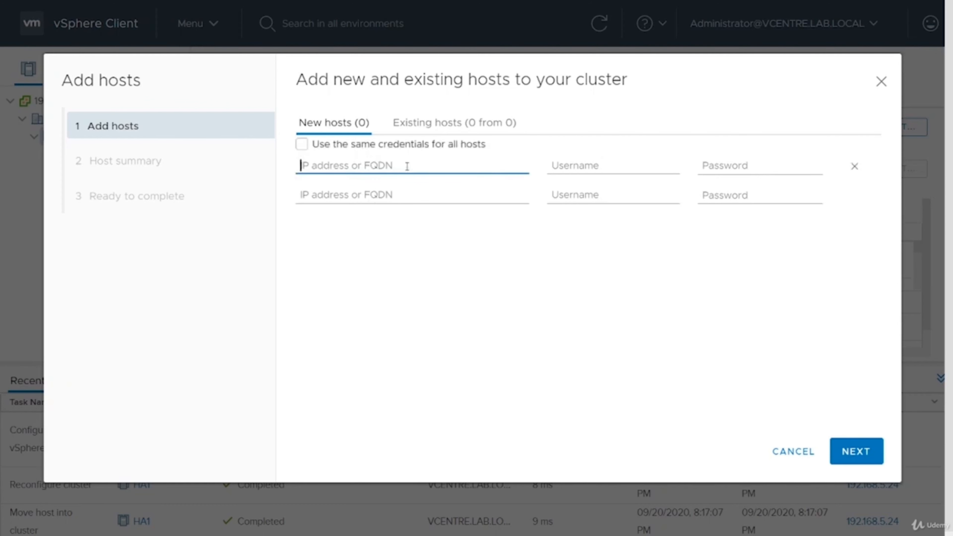
text(192.1)
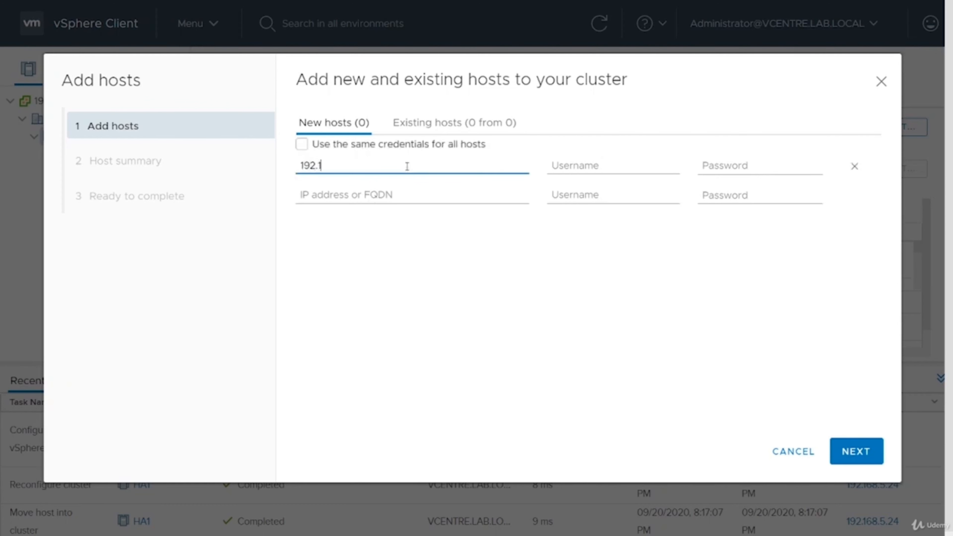
text(68.5.73)
click(634, 159)
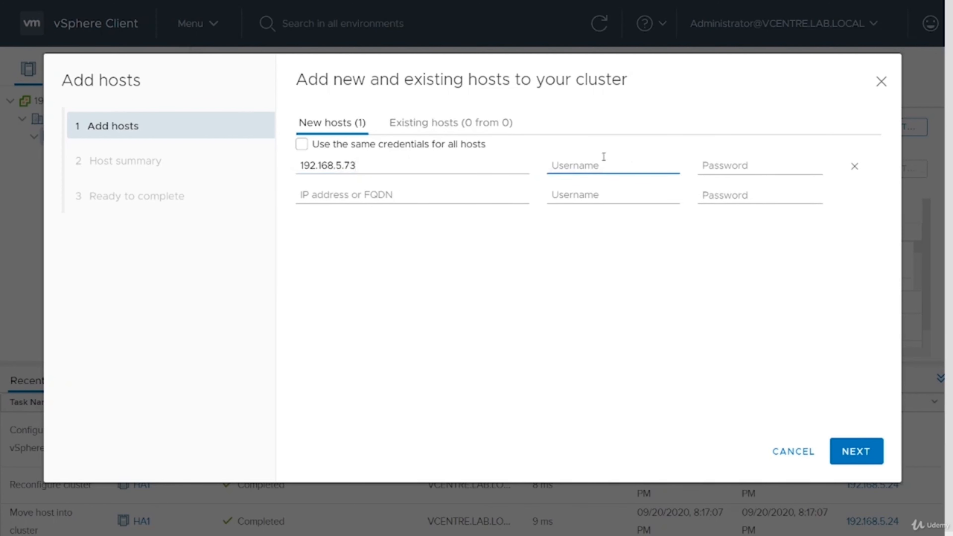
key(Tab)
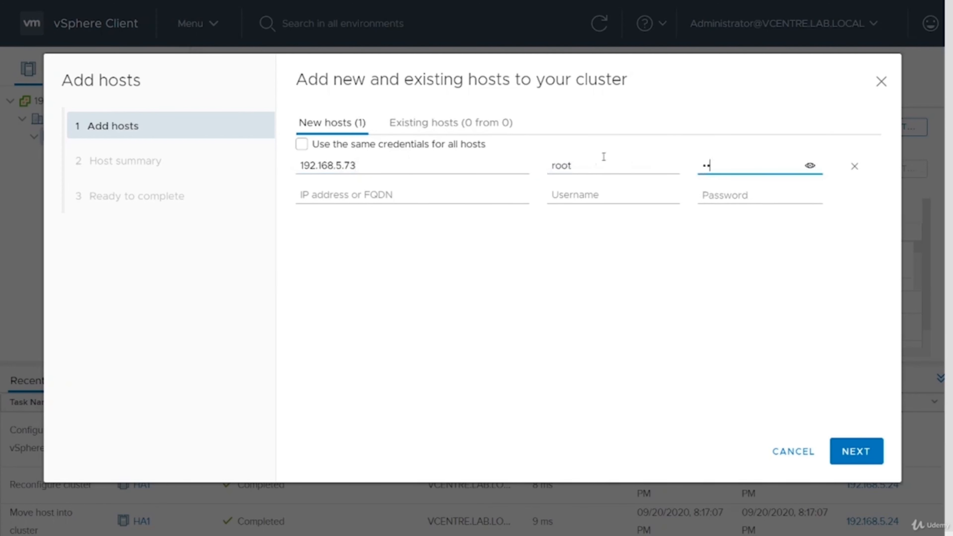
click(854, 449)
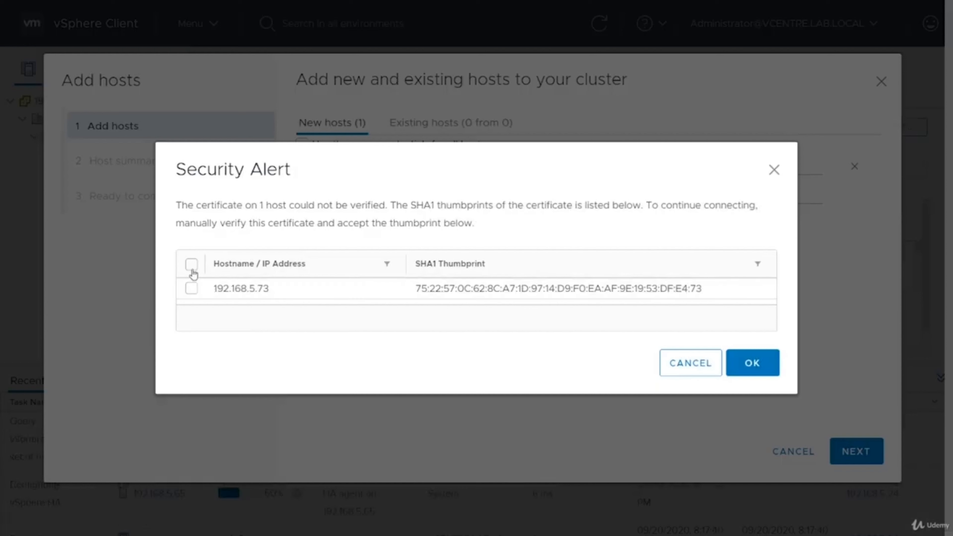
Accept the host's certificate thumbprint and finish the Add hosts wizard
click(192, 265)
click(751, 363)
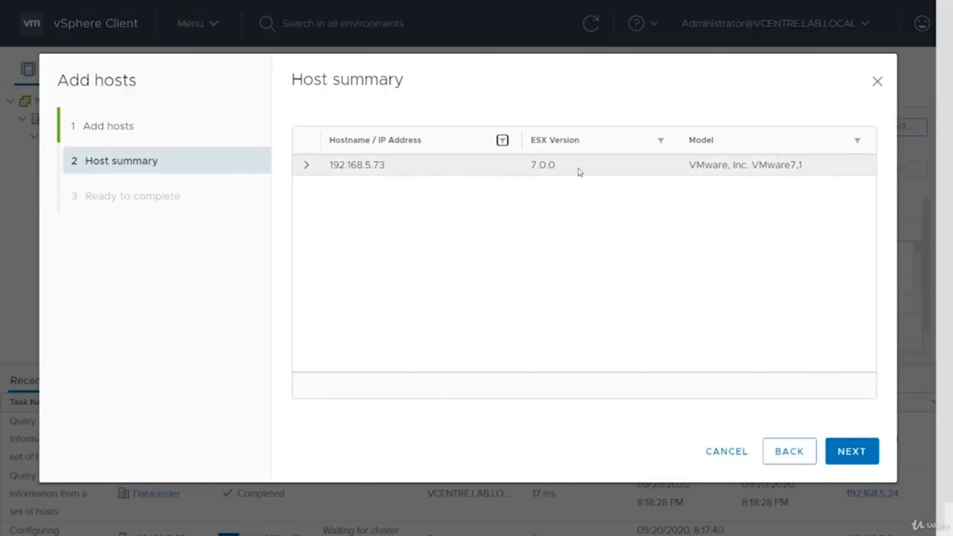
click(307, 166)
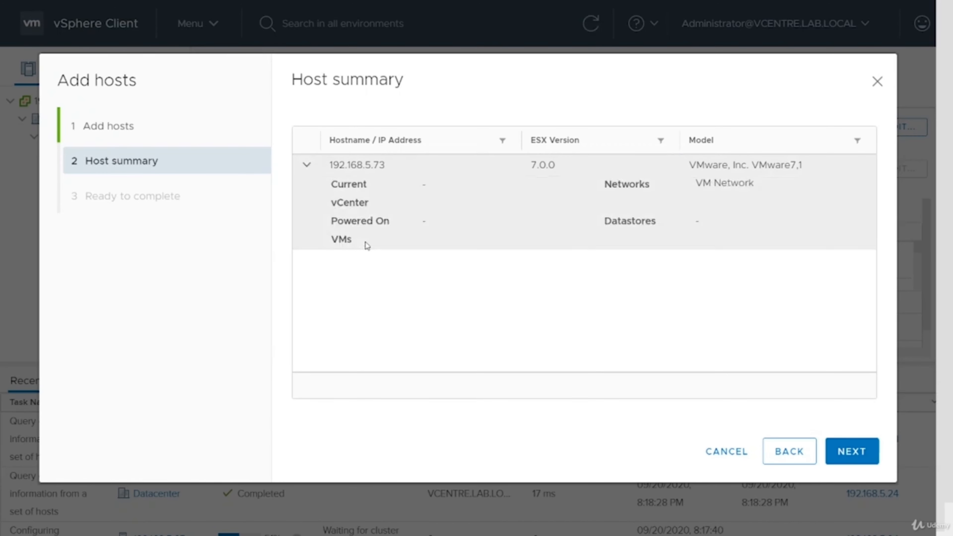
click(852, 452)
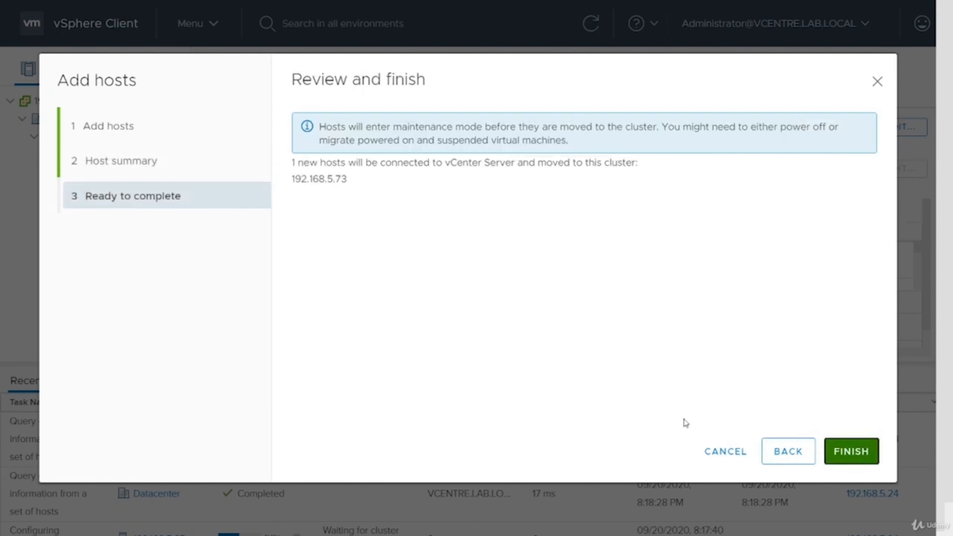
click(833, 455)
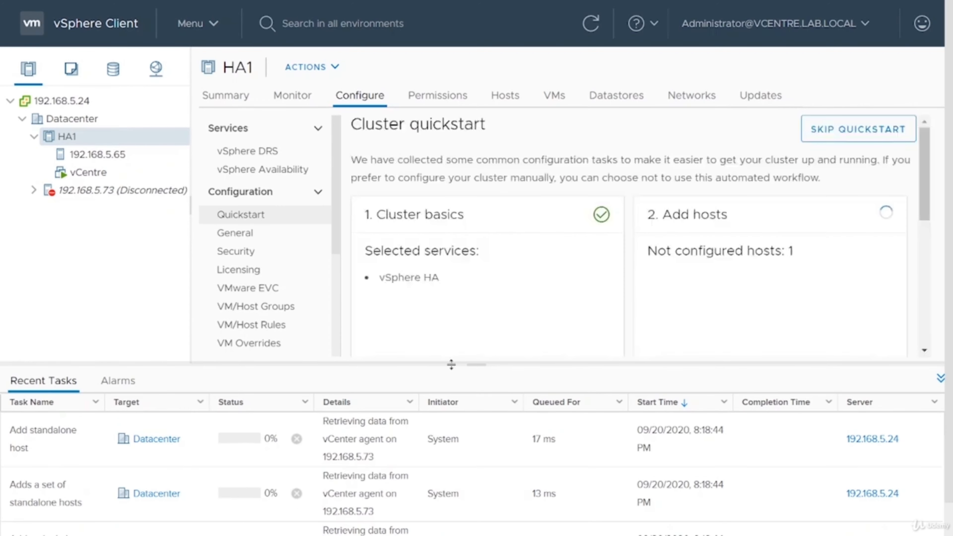
Refresh the inventory and view 192.168.5.73's summary showing Maintenance Mode and HA agent disabled
drag(469, 363, 489, 207)
scroll(542, 274, down, 2)
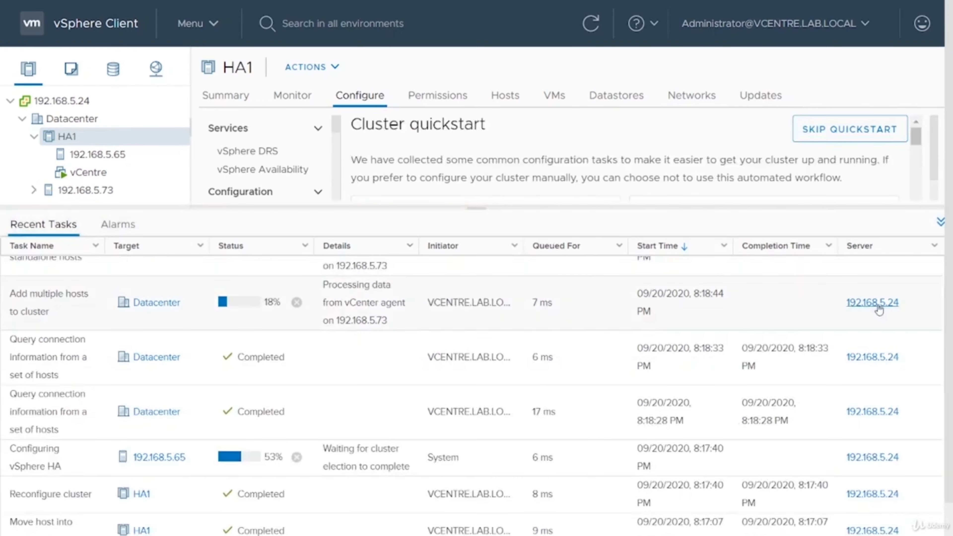
scroll(616, 275, down, 5)
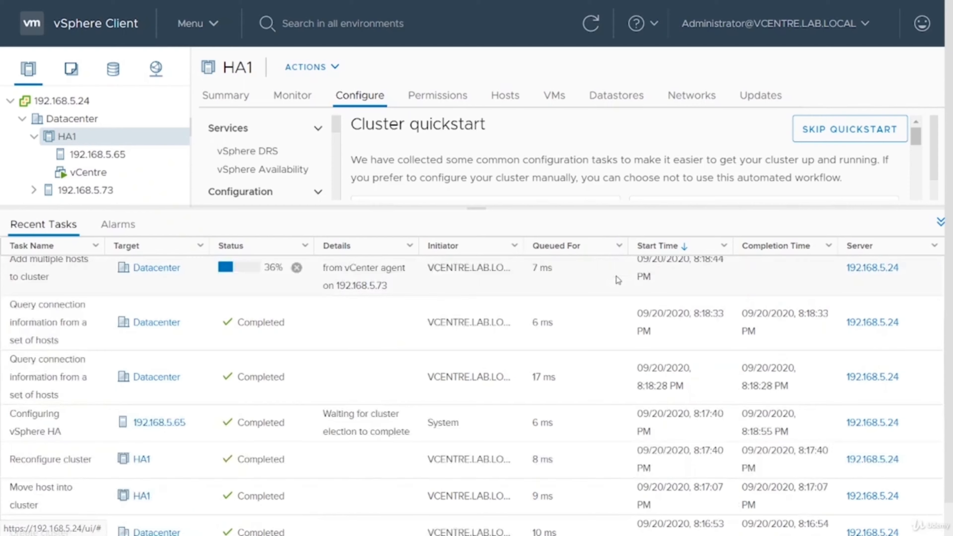
scroll(541, 412, up, 5)
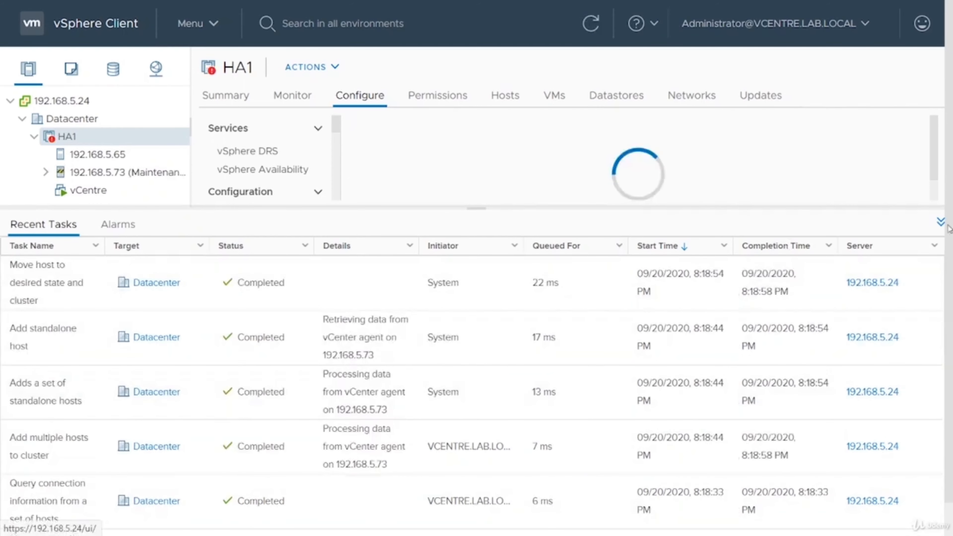
click(940, 222)
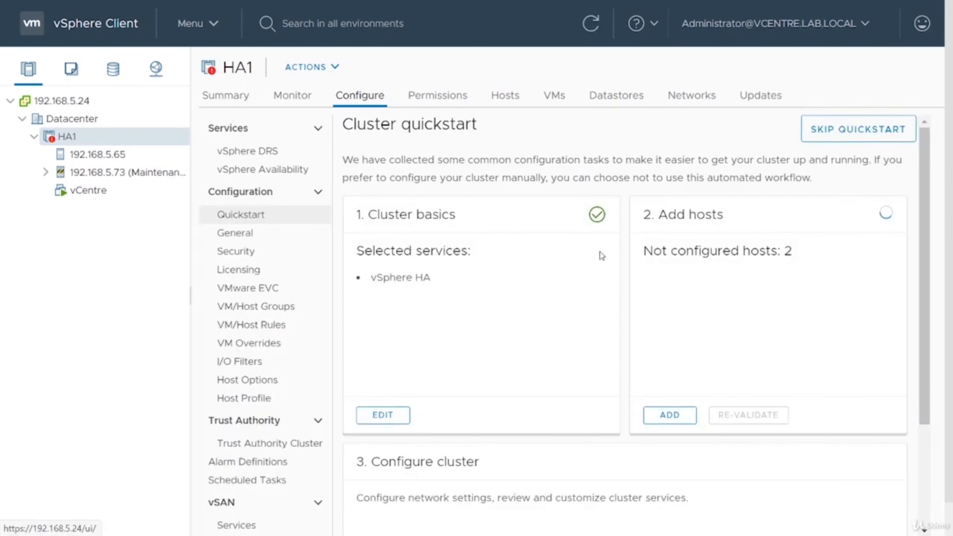
click(118, 174)
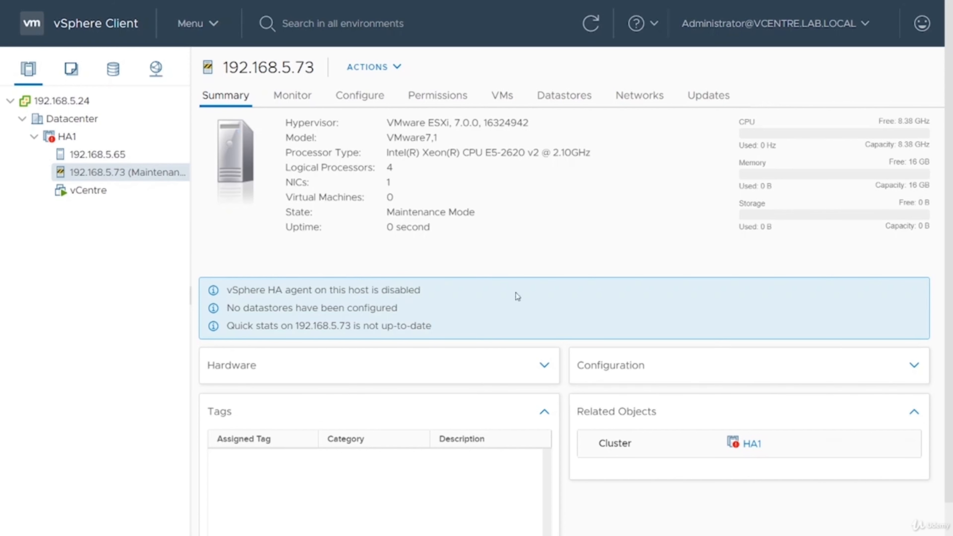
click(80, 138)
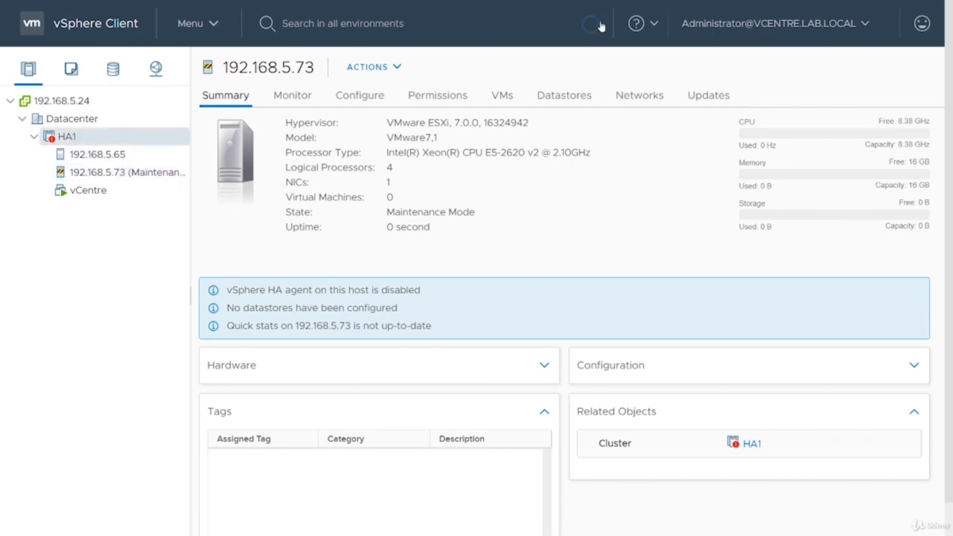
click(589, 25)
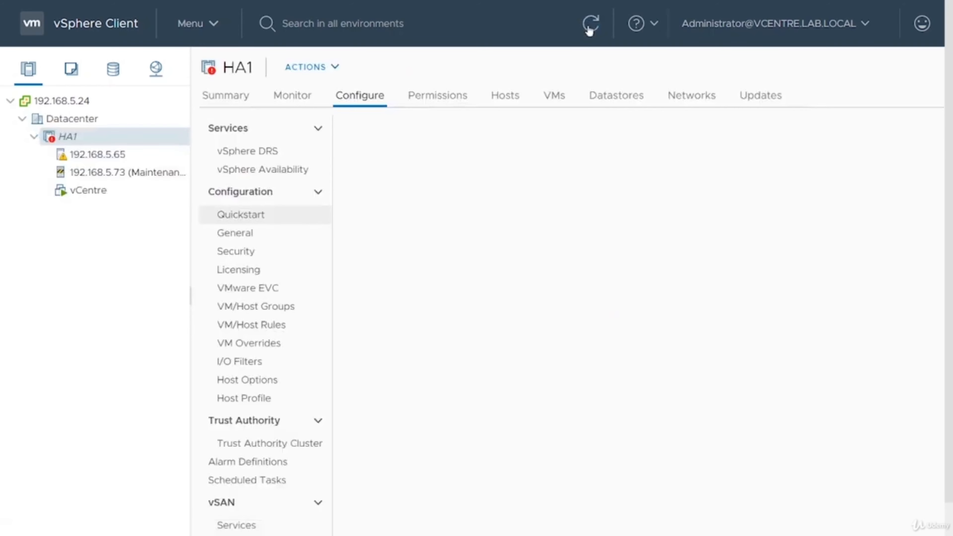
click(137, 173)
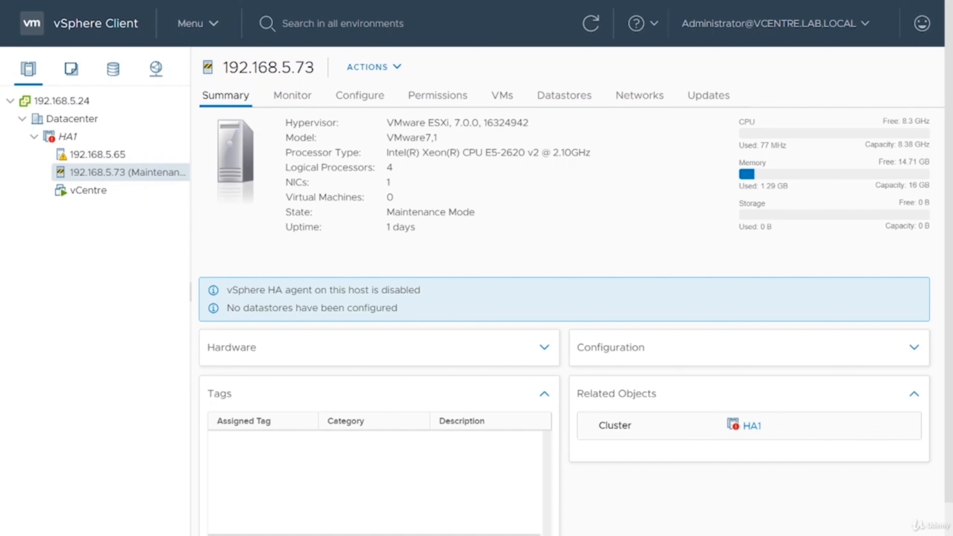
Add a software iSCSI adapter on 192.168.5.73 and select the new vmhba65 adapter
click(362, 95)
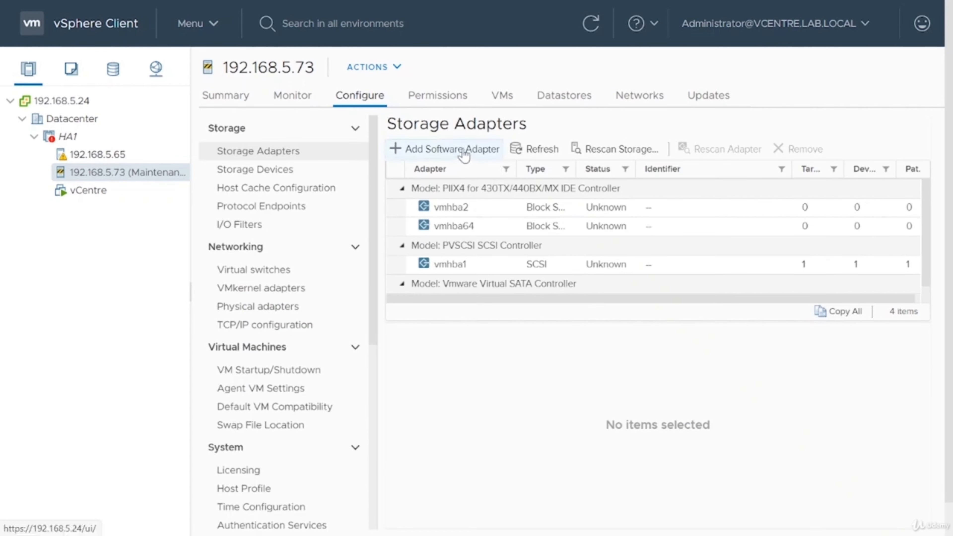
click(443, 150)
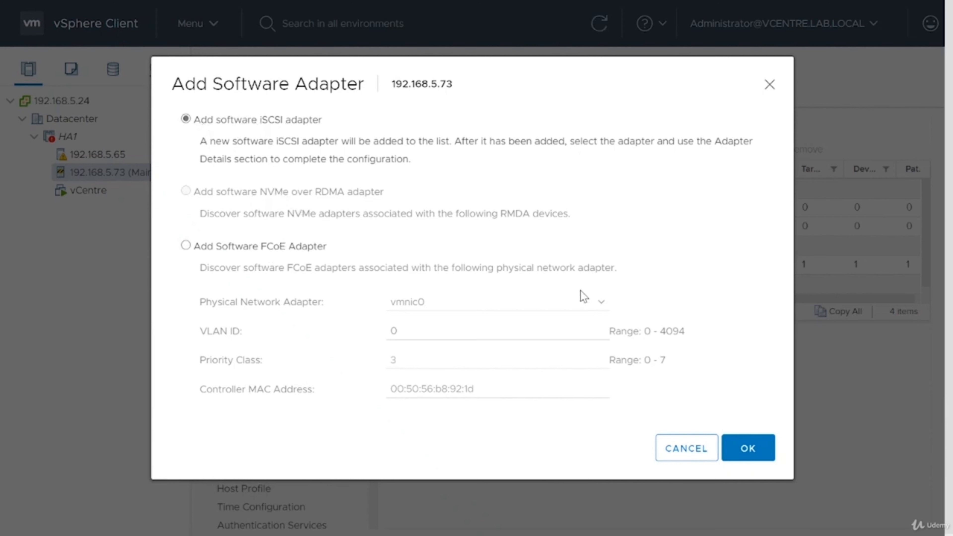
click(746, 448)
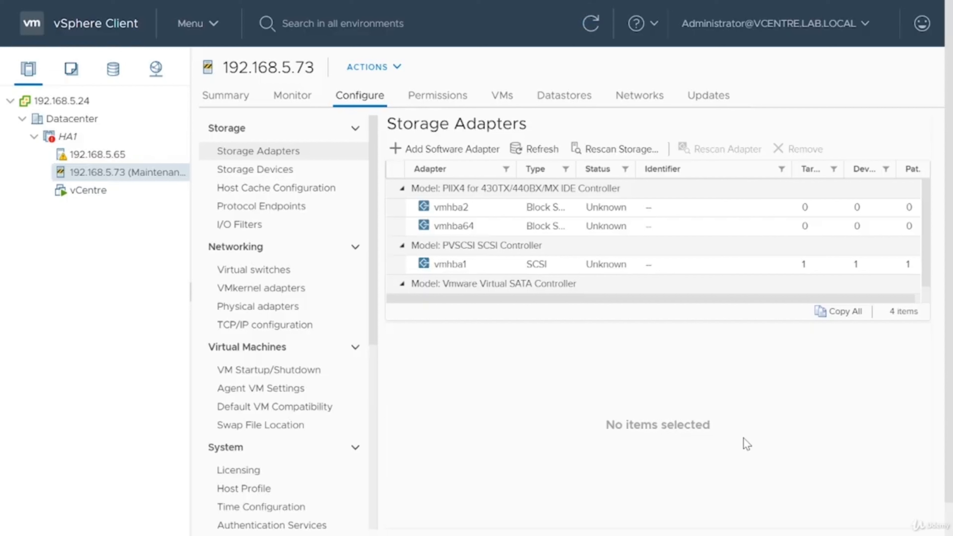
scroll(642, 283, down, 1)
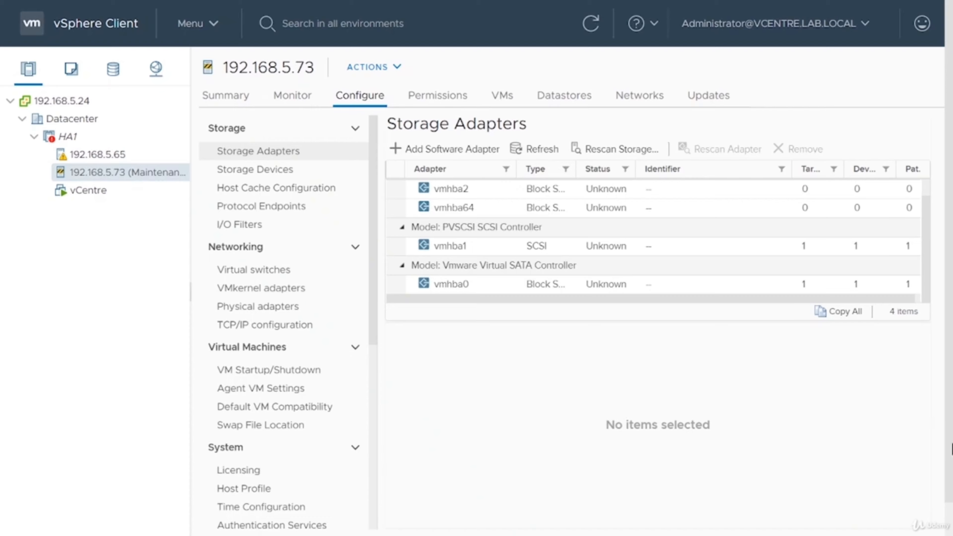
click(939, 520)
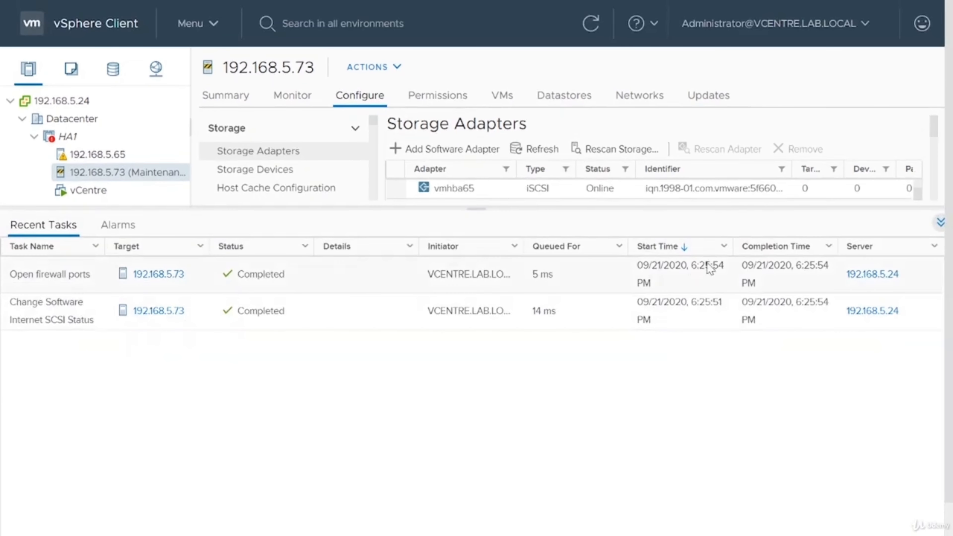
click(940, 222)
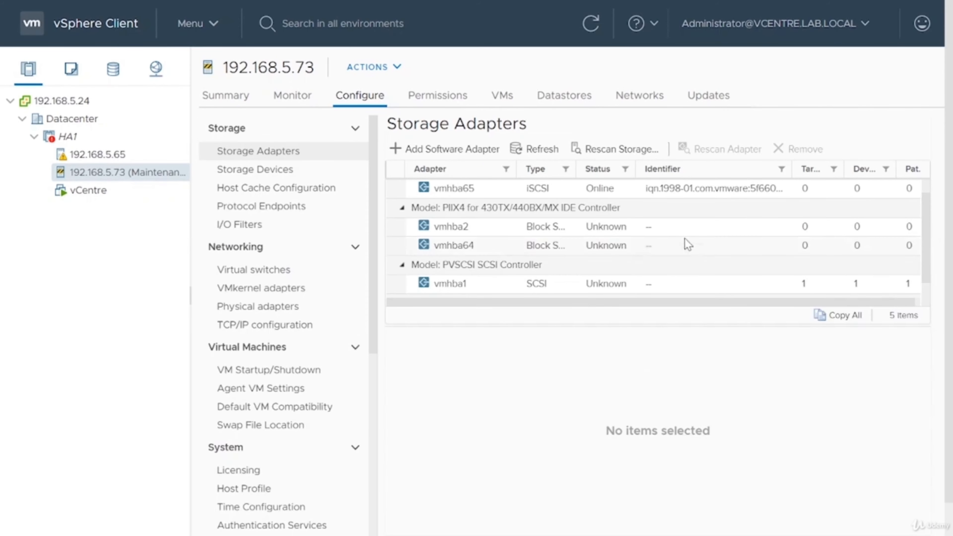
scroll(765, 227, down, 1)
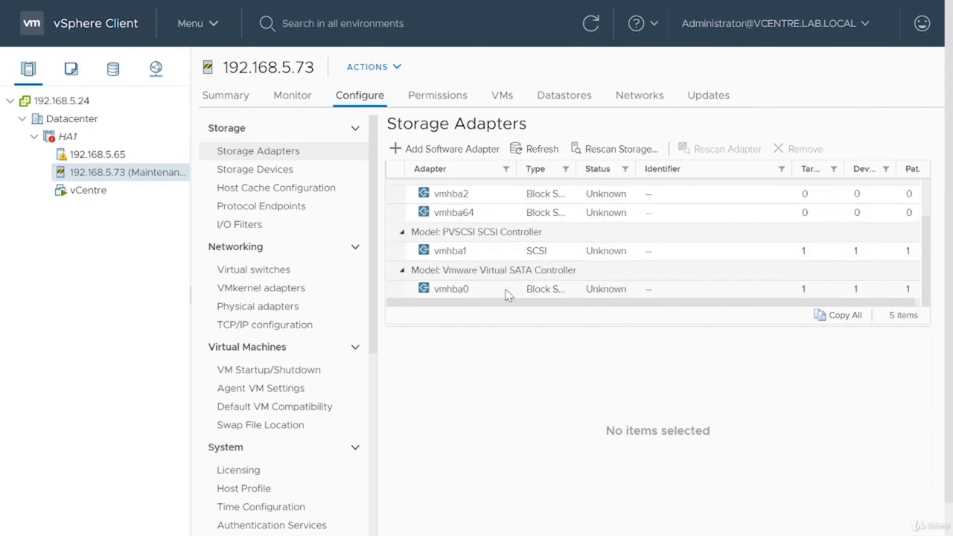
scroll(505, 289, up, 1)
click(488, 213)
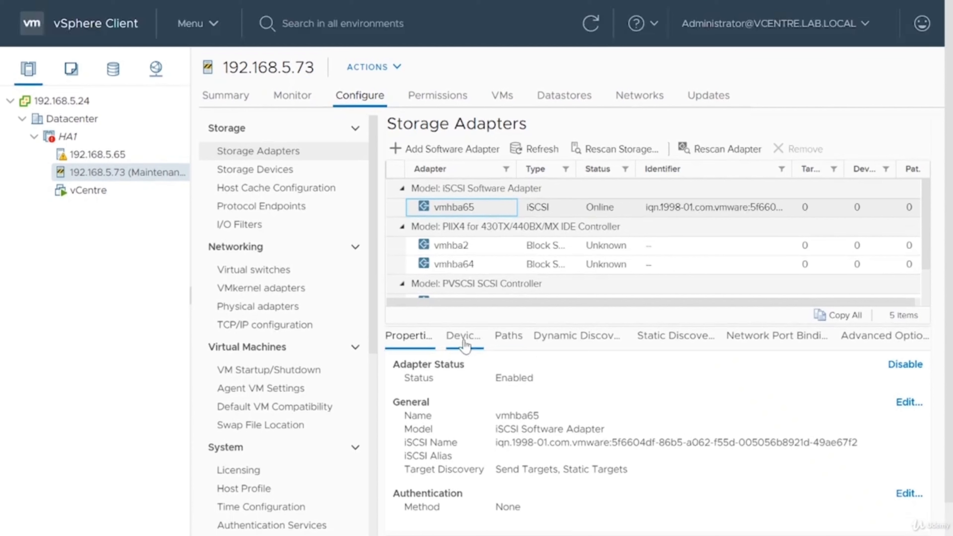
Bind vmhba65 to the Management Network vmk0 port on vSwitch0
click(776, 337)
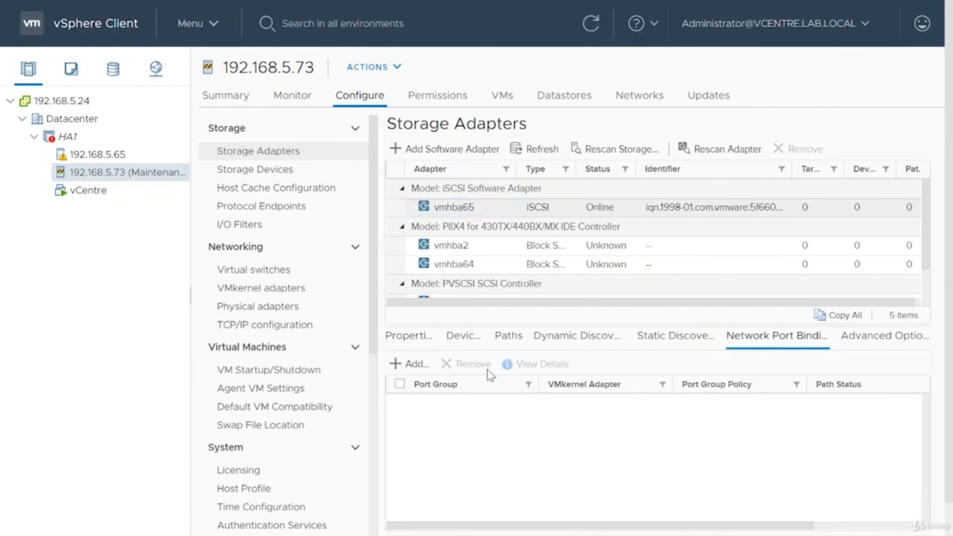
click(410, 364)
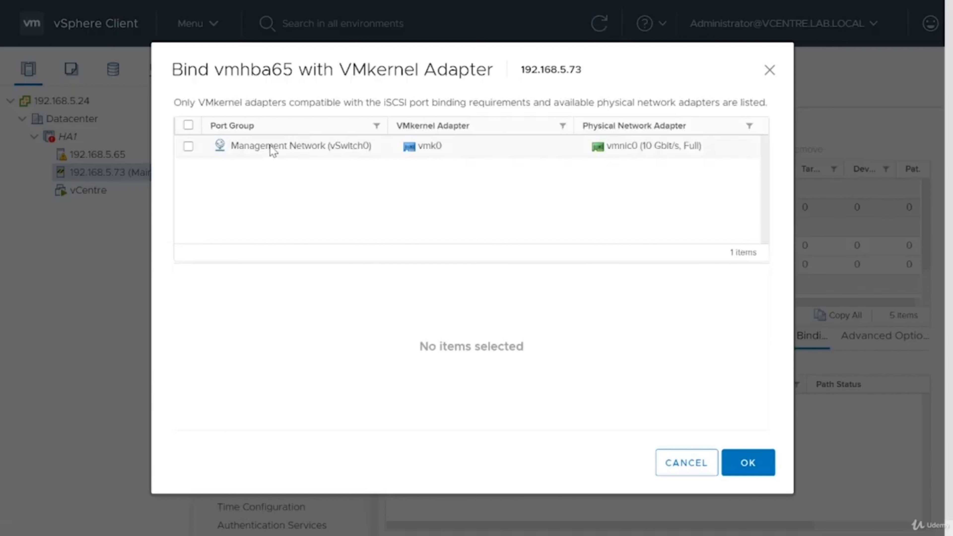
click(235, 150)
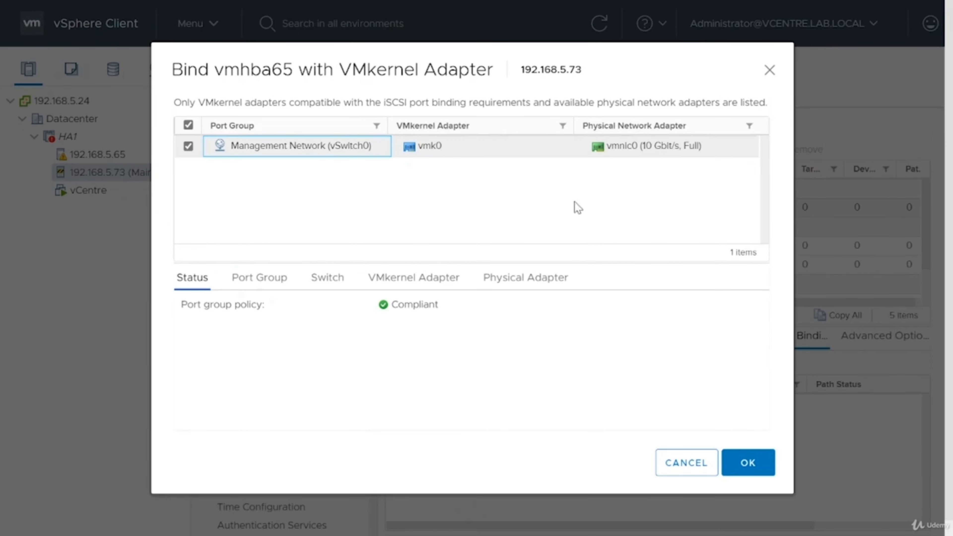
click(754, 463)
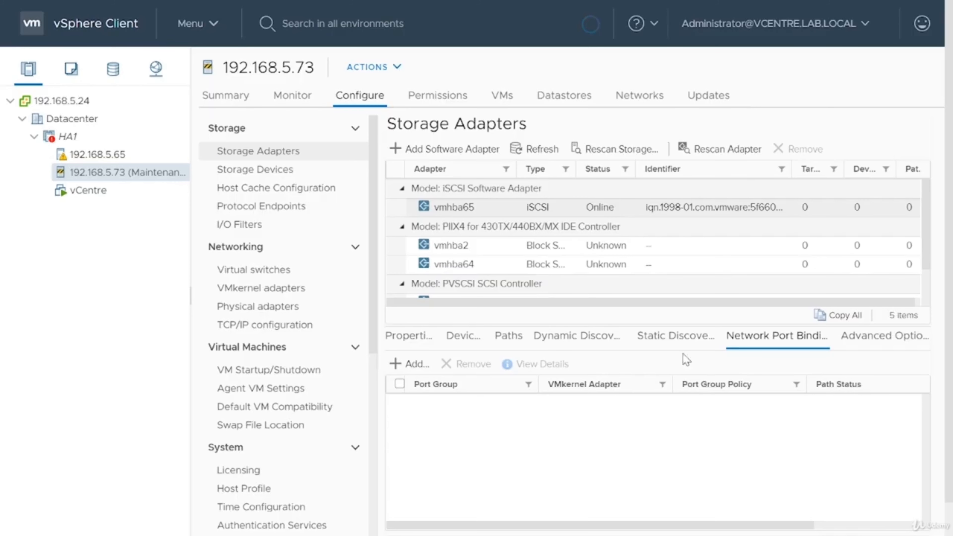
Add 192.168.5.73 as a dynamic discovery iSCSI server for vmhba65
click(607, 336)
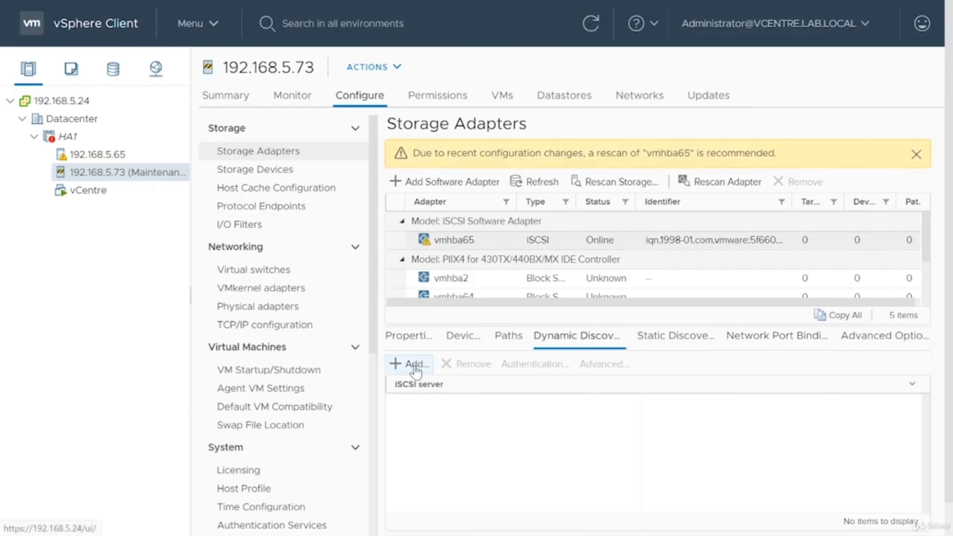
click(414, 365)
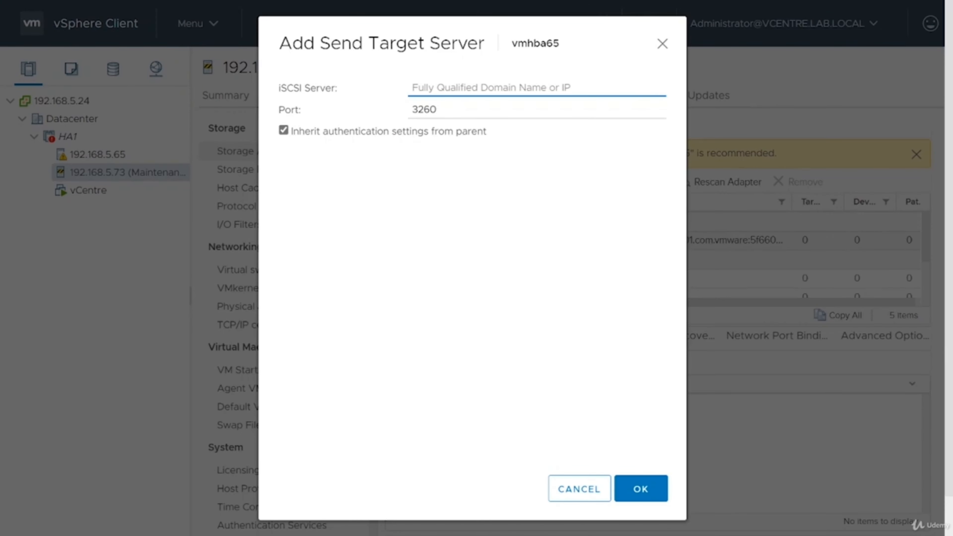
text(192.168.)
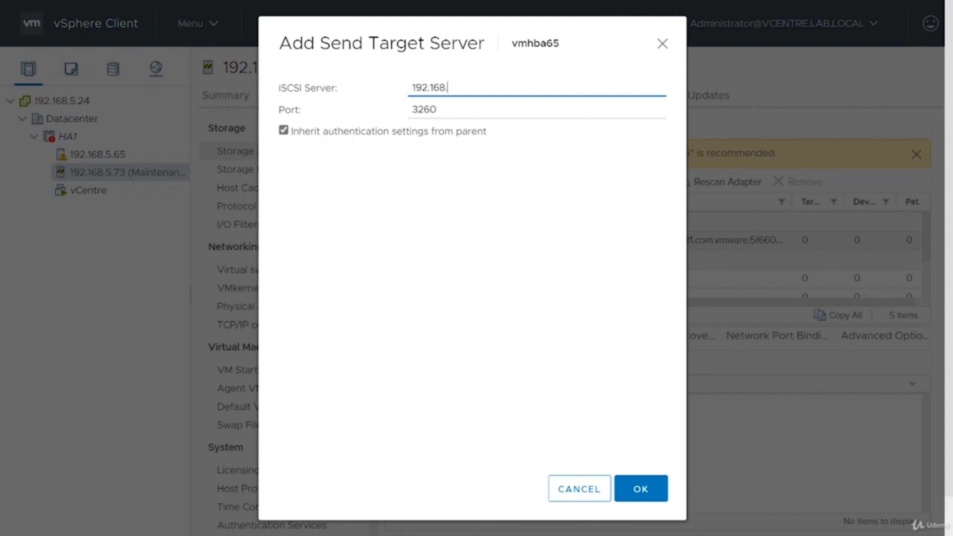
text(5.73)
click(639, 492)
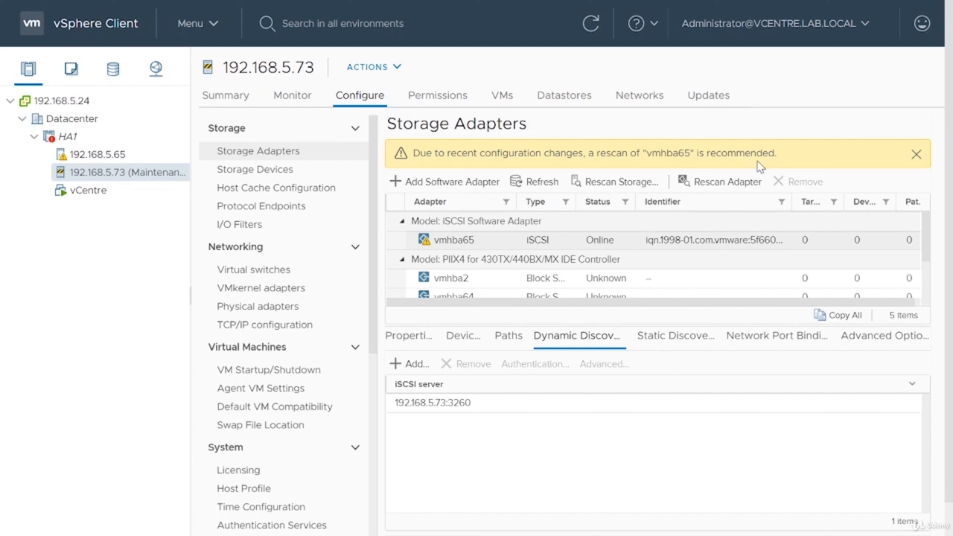
Rescan vmhba65 and confirm the rescan task completed
click(728, 186)
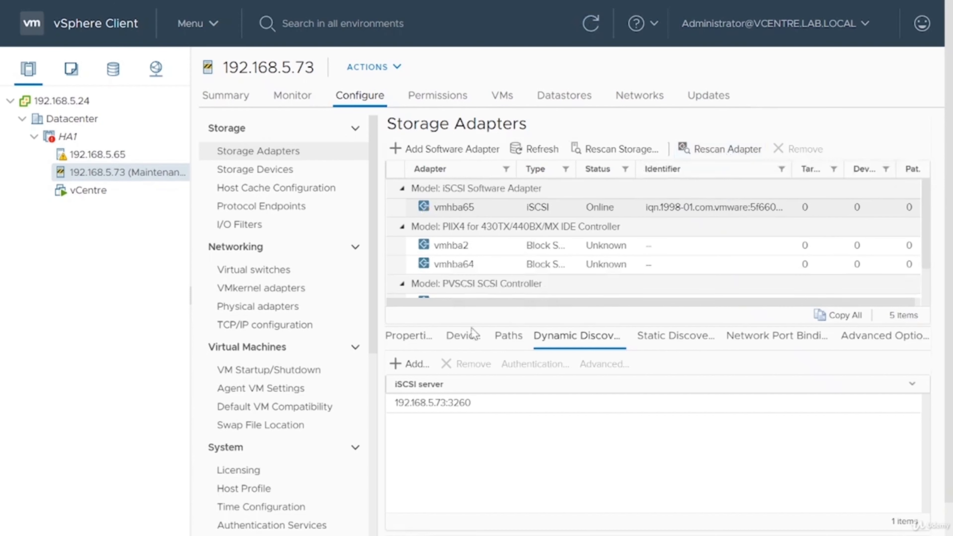
scroll(950, 508, down, 1)
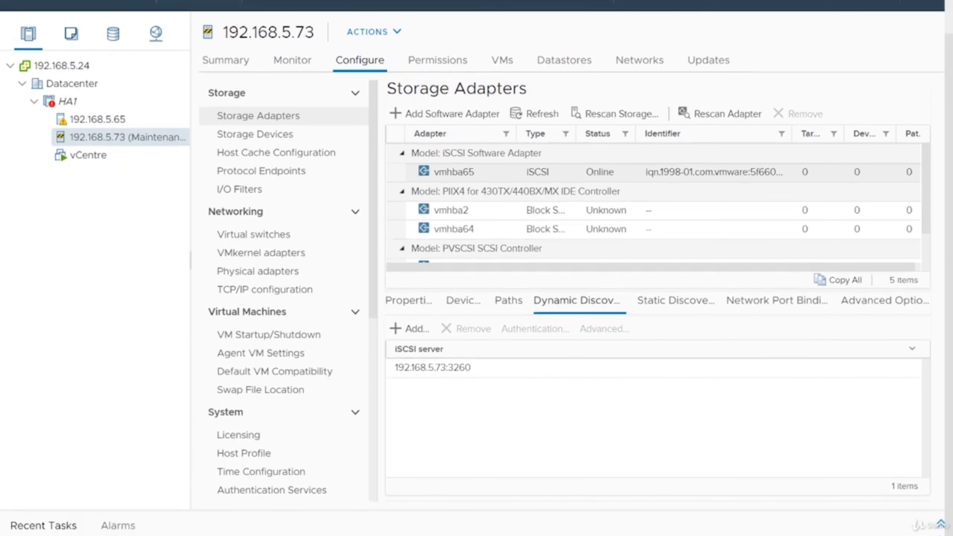
click(940, 525)
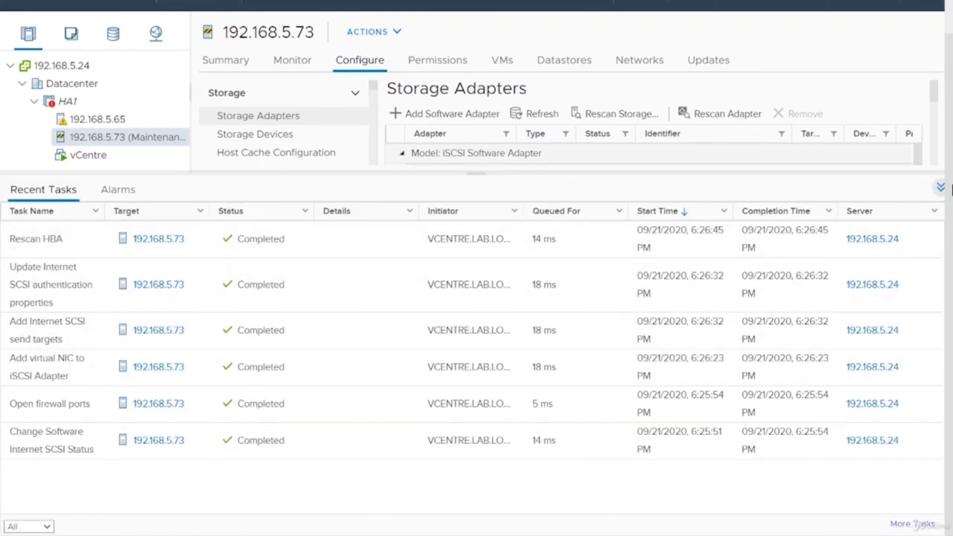
click(940, 187)
Check the storage devices, then return to vmhba65's 192.168.5.73:3260 discovery entry
click(283, 136)
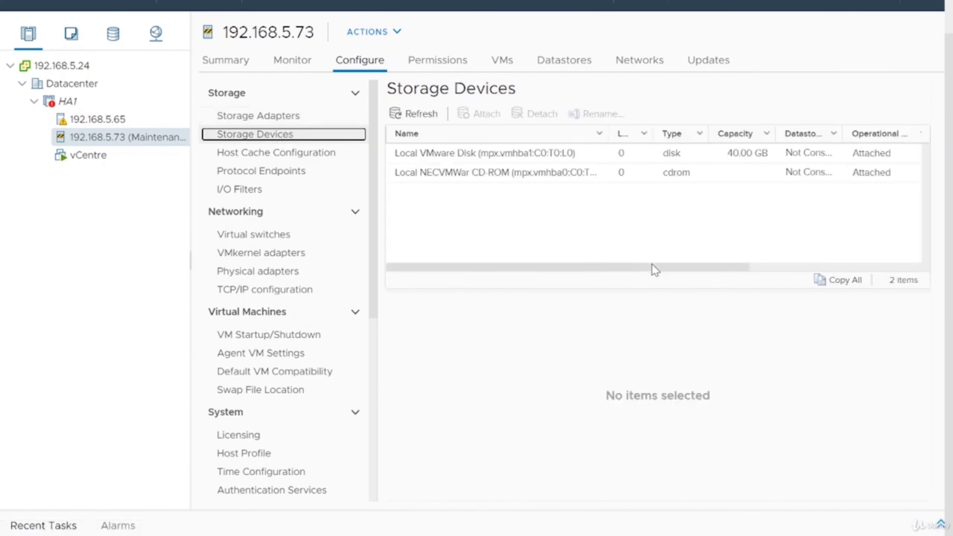
drag(652, 268, 591, 252)
click(245, 117)
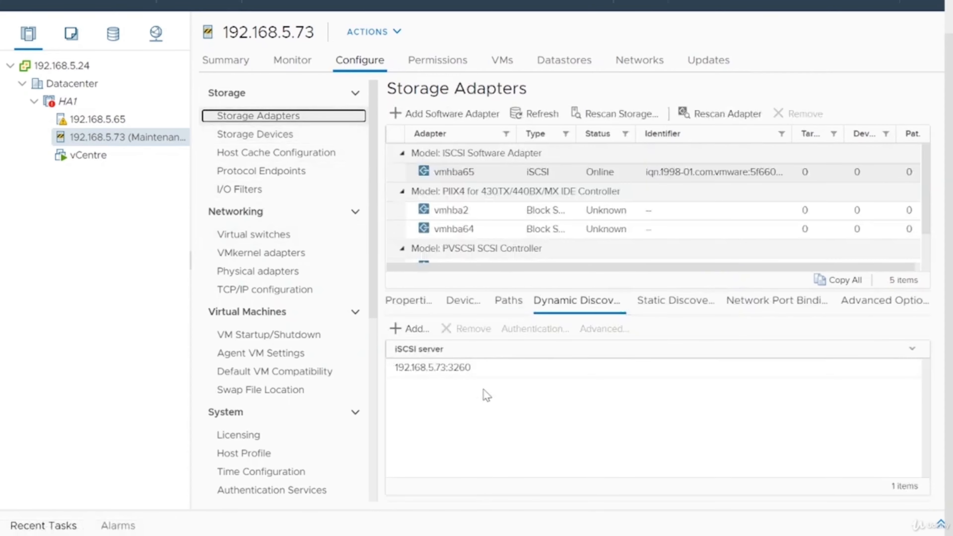
click(471, 373)
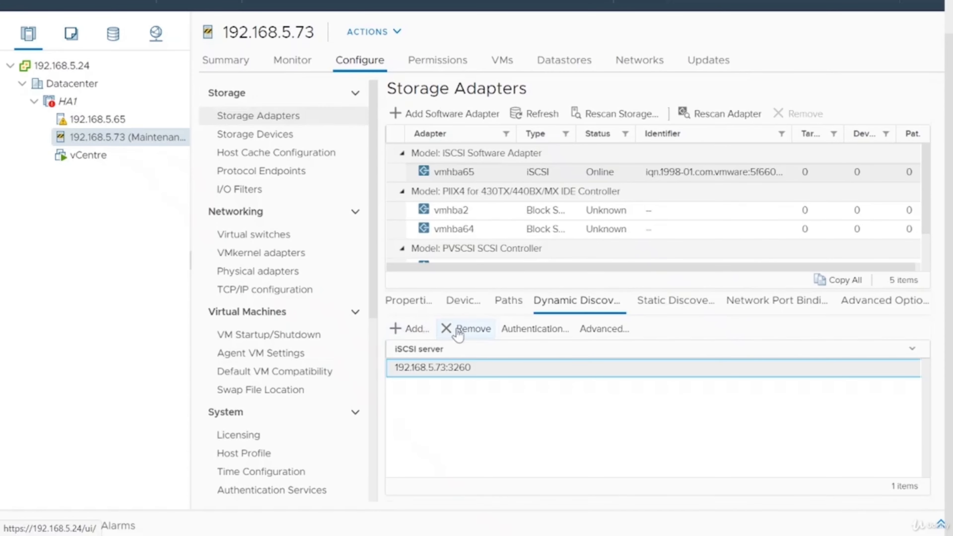
Swap vmhba65's send target from 192.168.5.73:3260 to 192.168.5.75:3260, yielding 1 target
click(453, 330)
click(646, 315)
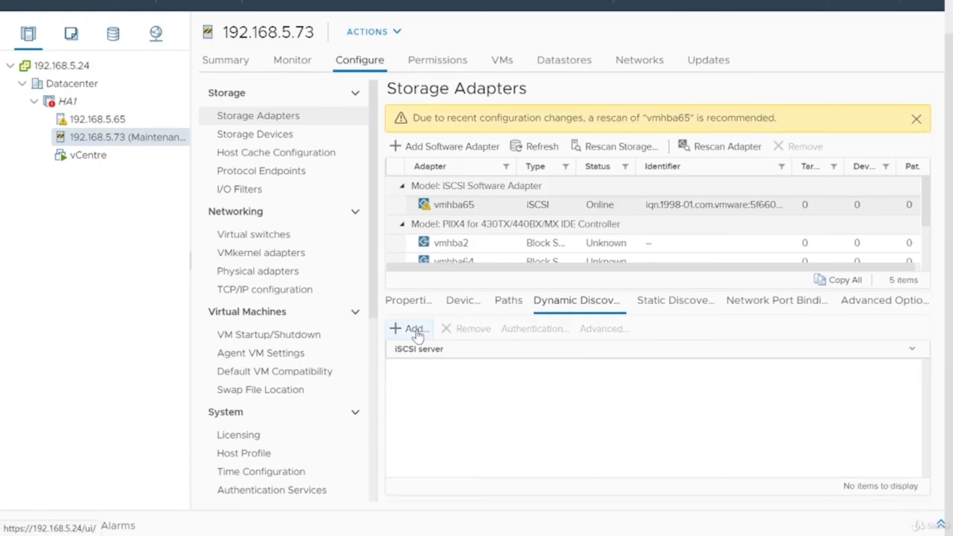
click(415, 329)
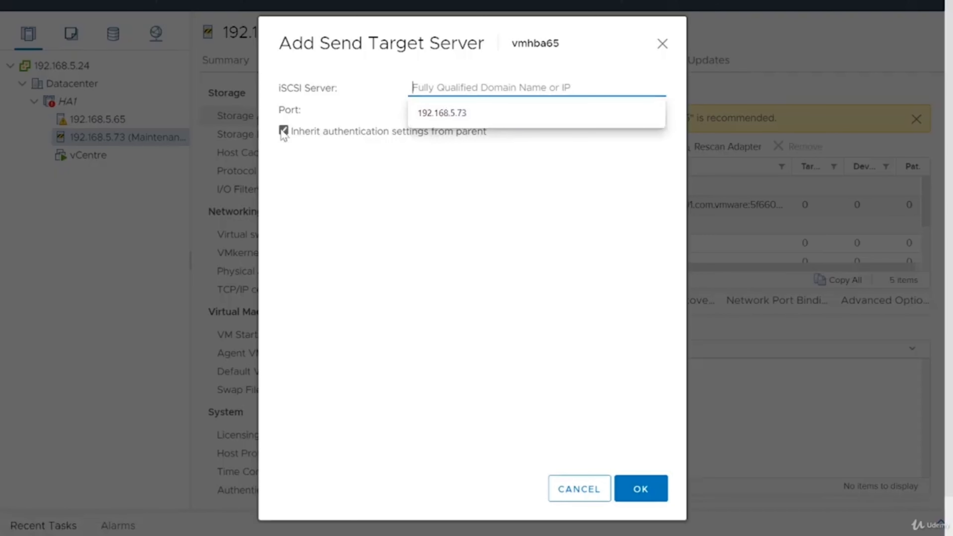
key(Down)
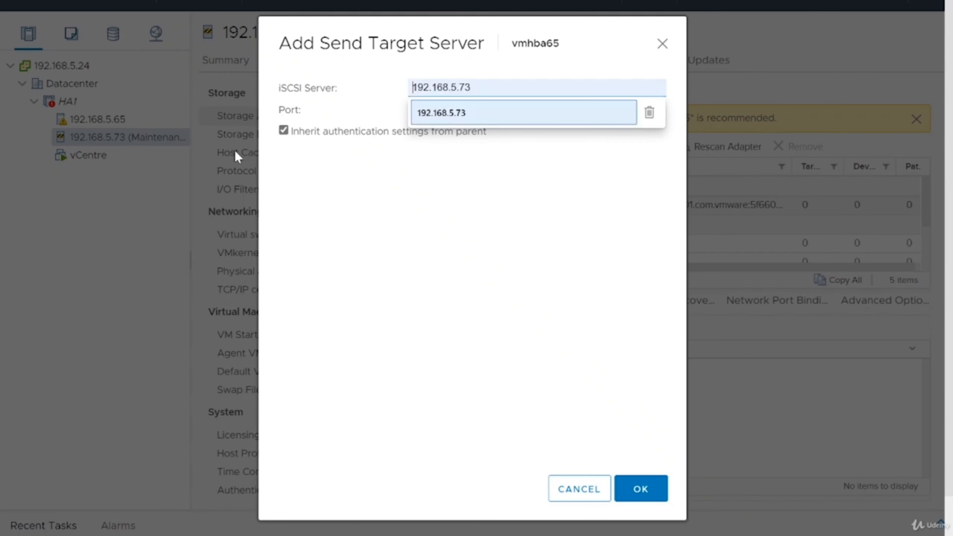
key(Return)
key(BackSpace)
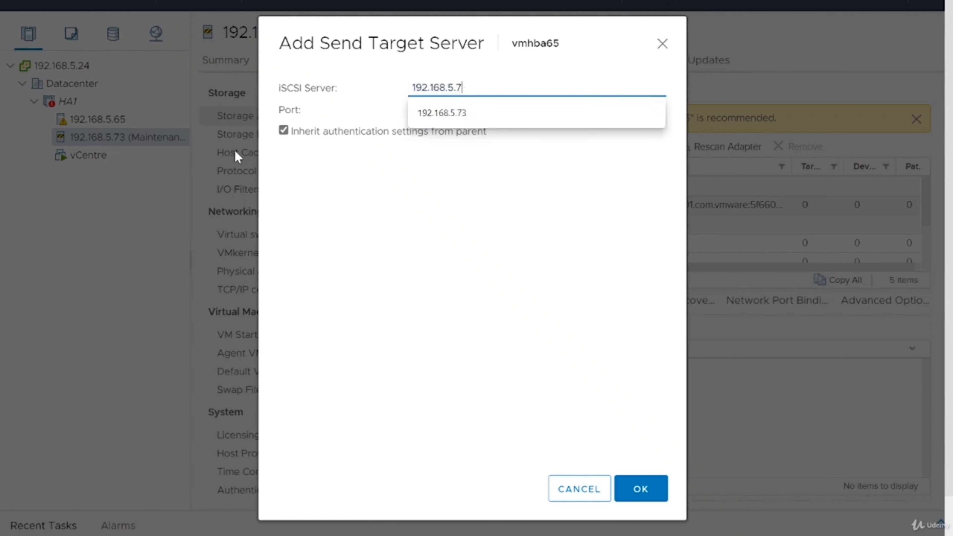
text(5)
click(640, 489)
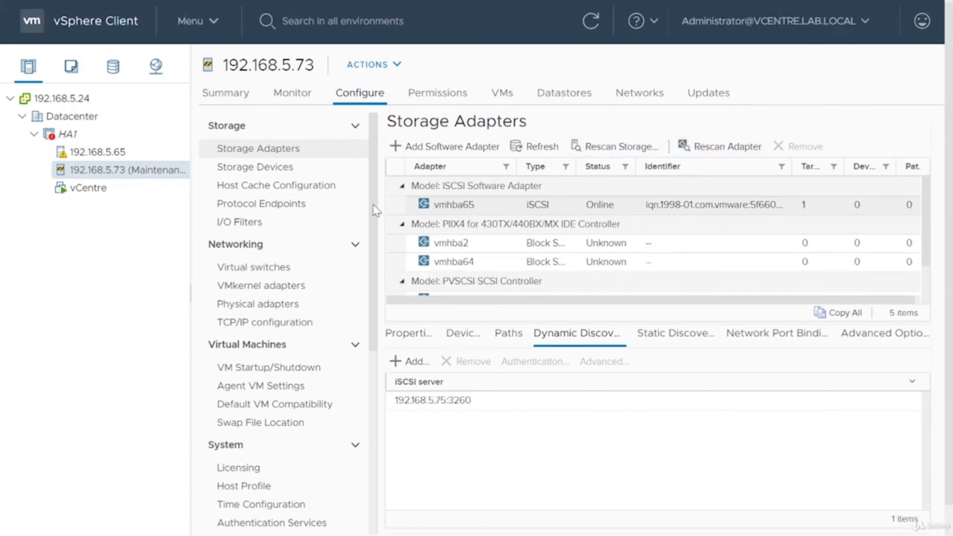
Verify the 700 GB FreeNAS iSCSI disk, exit maintenance mode on 192.168.5.73, and view its summary
click(263, 134)
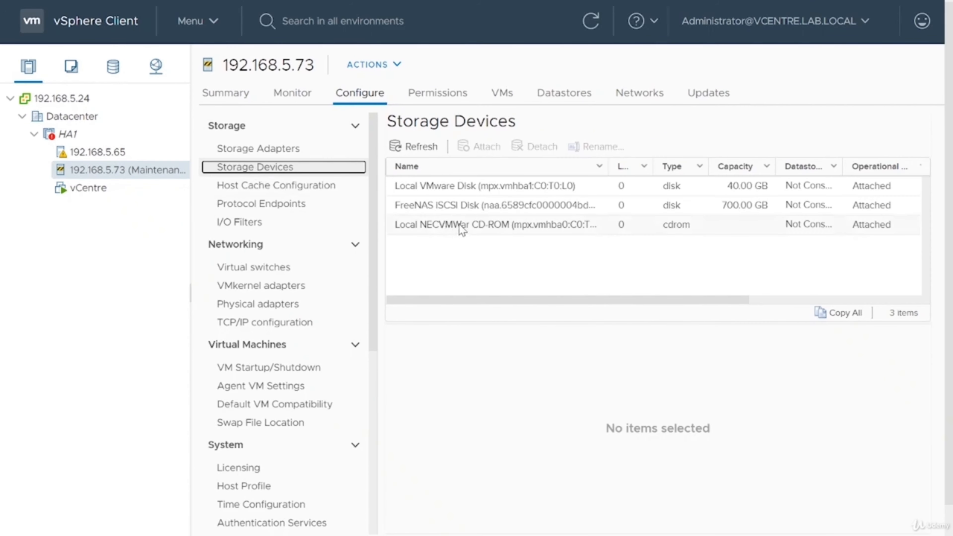
click(467, 206)
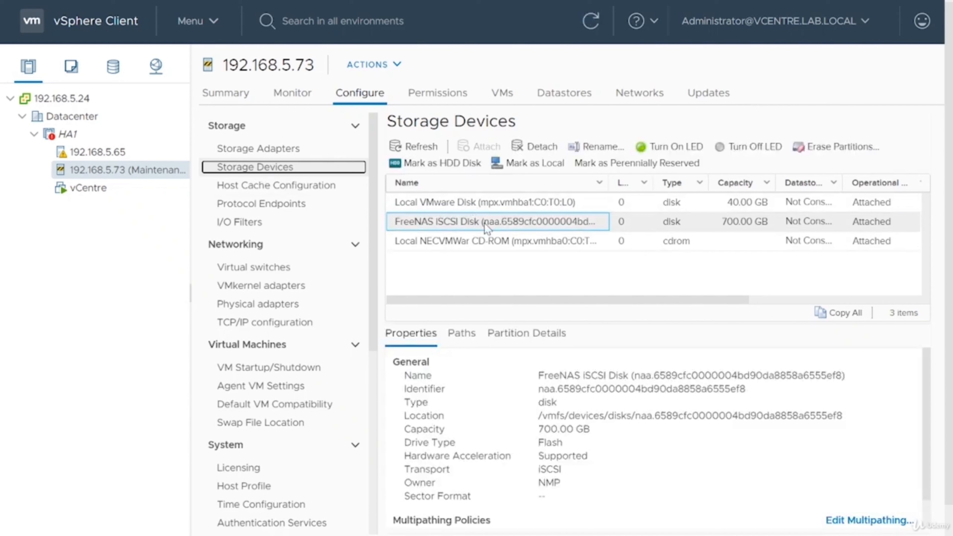
right_click(133, 171)
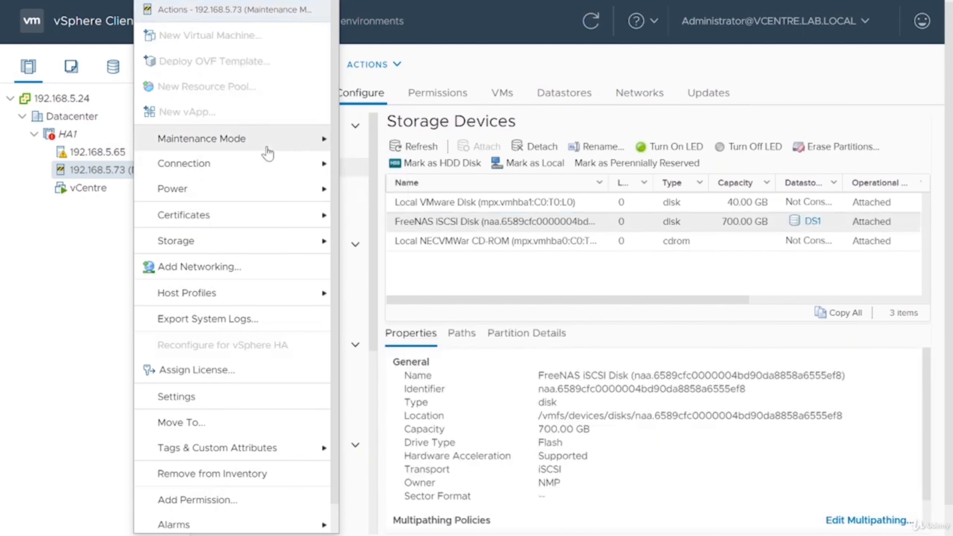
mouse_move(291, 141)
click(395, 172)
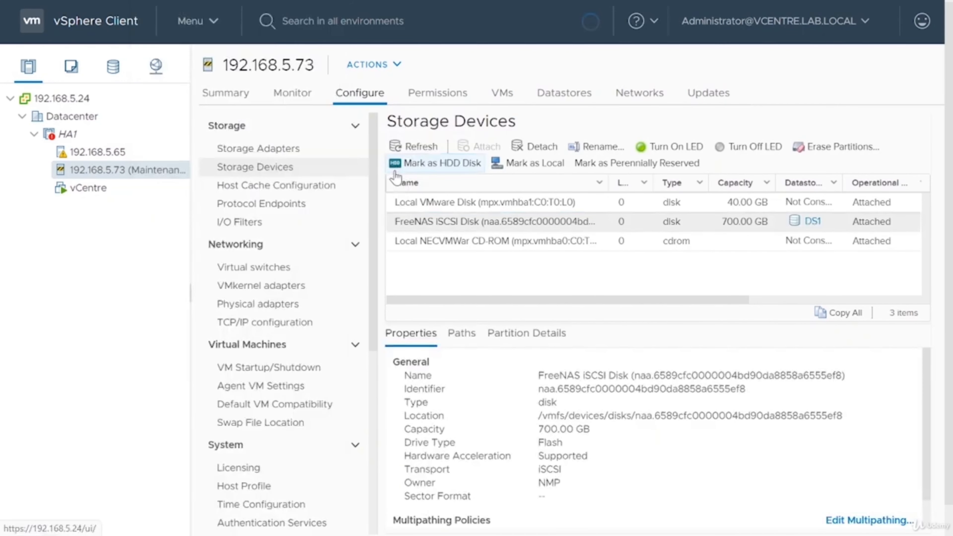
click(234, 104)
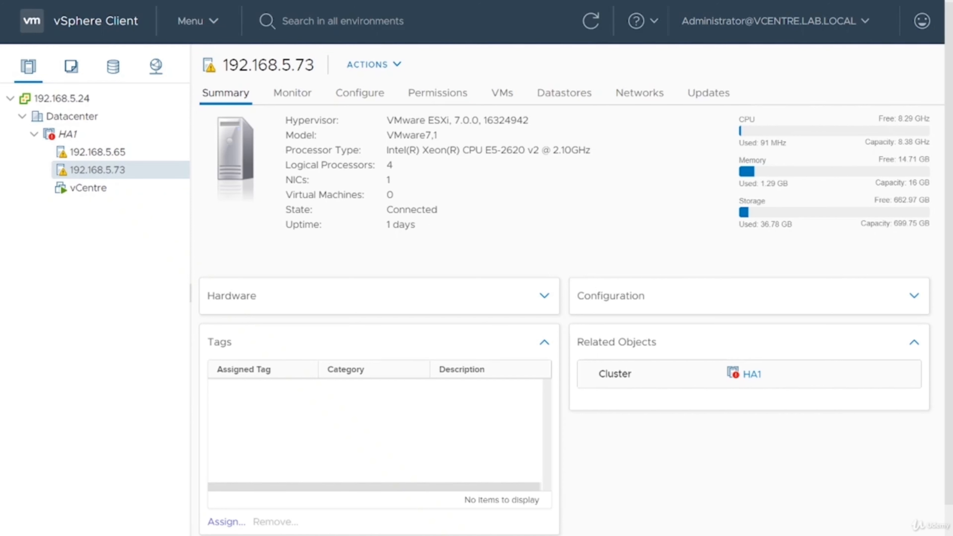
Check HA warnings on hosts 192.168.5.65 and 192.168.5.73, highlighting the management network redundancy warning
click(69, 135)
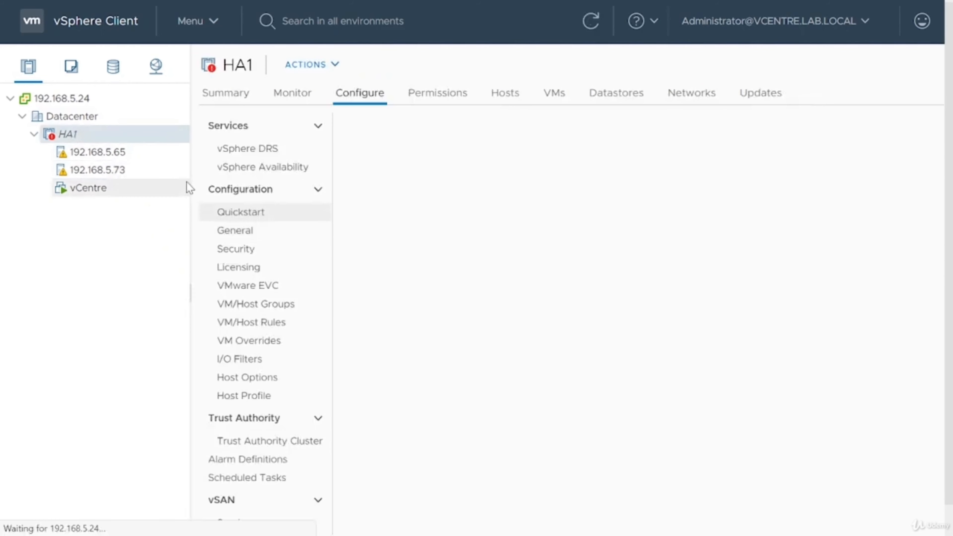
click(117, 153)
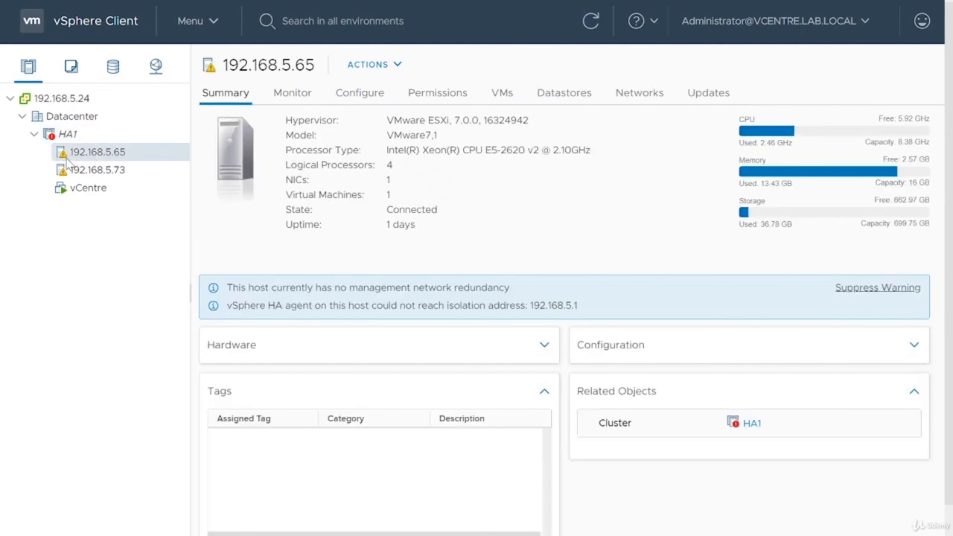
click(67, 175)
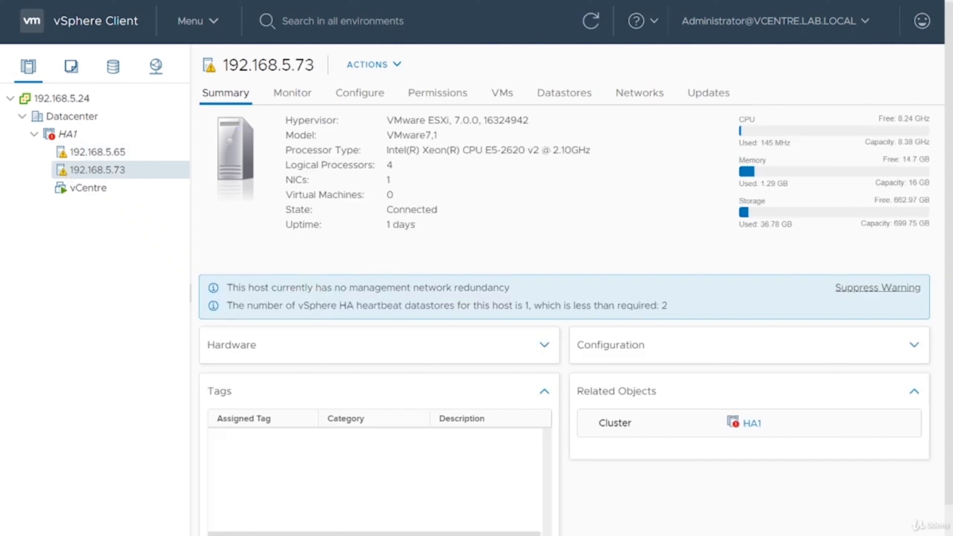
drag(516, 287, 226, 293)
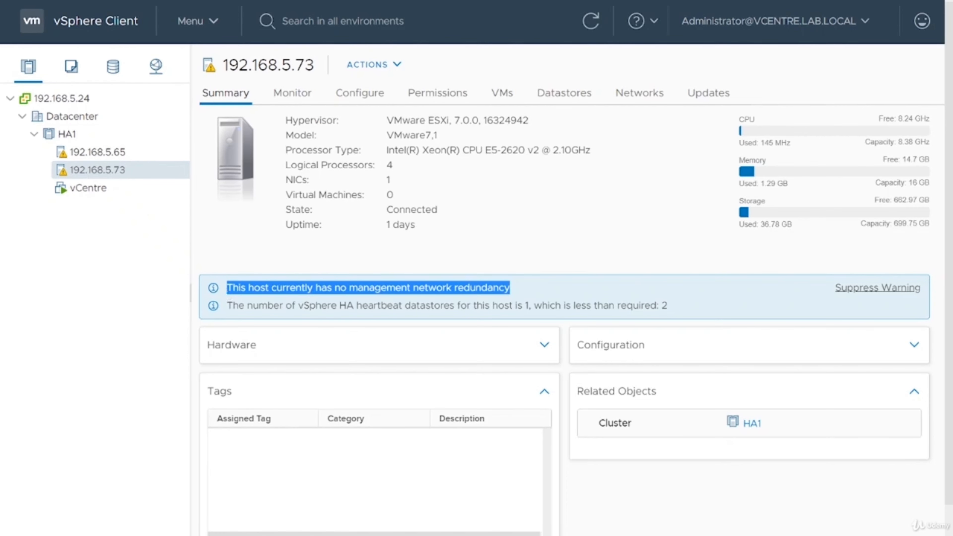
Review 192.168.5.73's VMkernel adapters, virtual switches and physical adapters, then show 192.168.5.65's summary
click(300, 93)
click(363, 94)
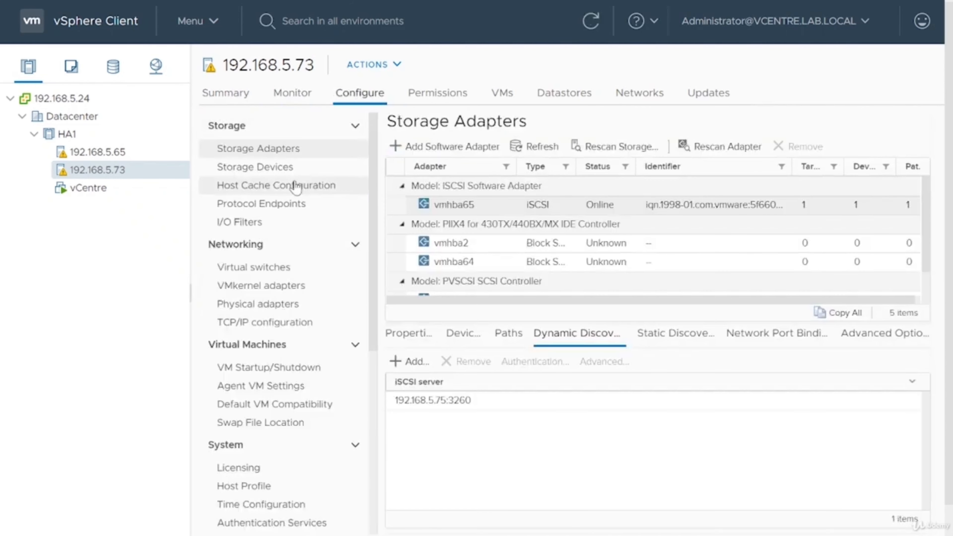
click(281, 289)
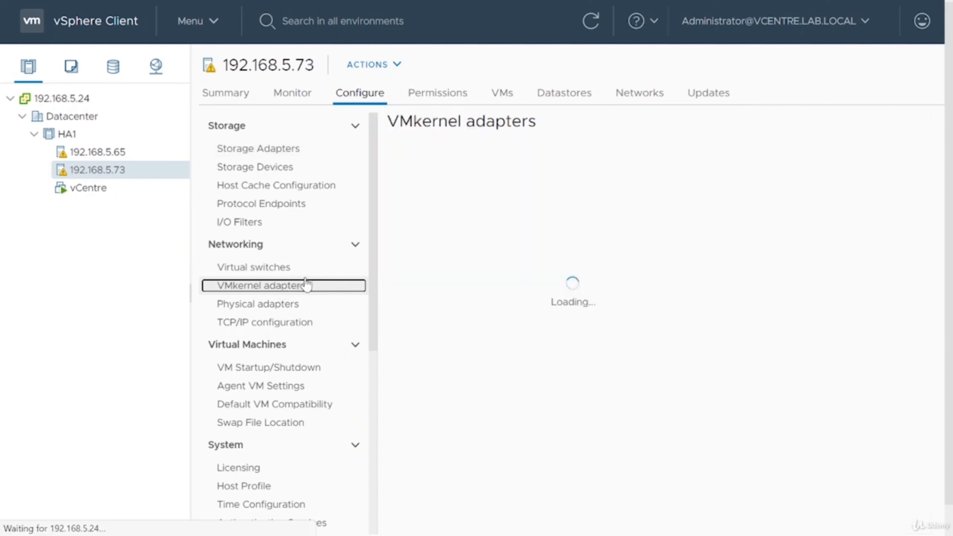
click(297, 269)
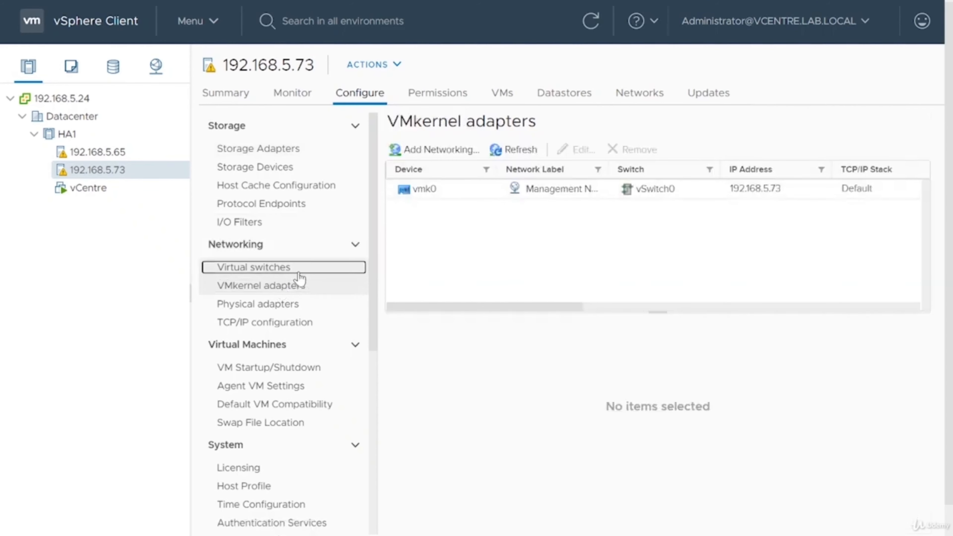
click(345, 304)
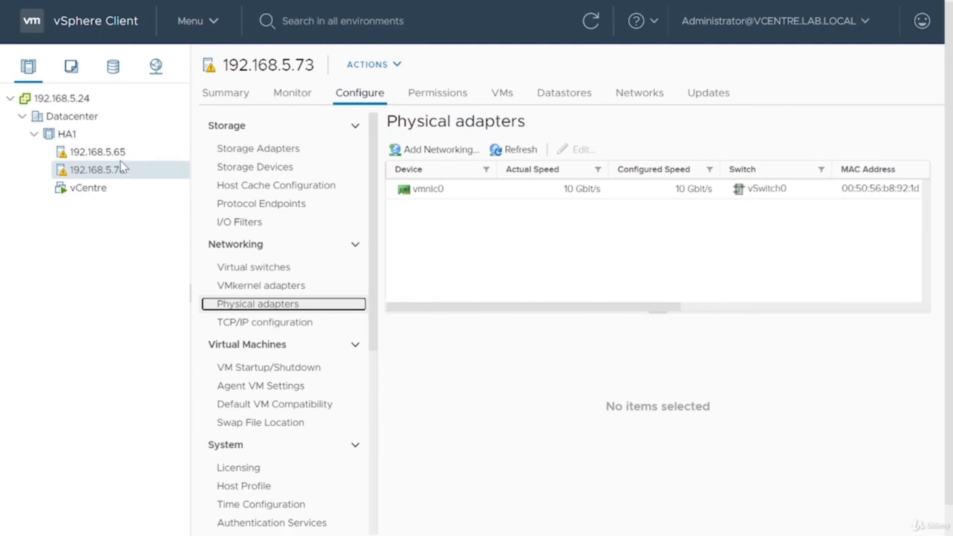
click(112, 151)
click(209, 92)
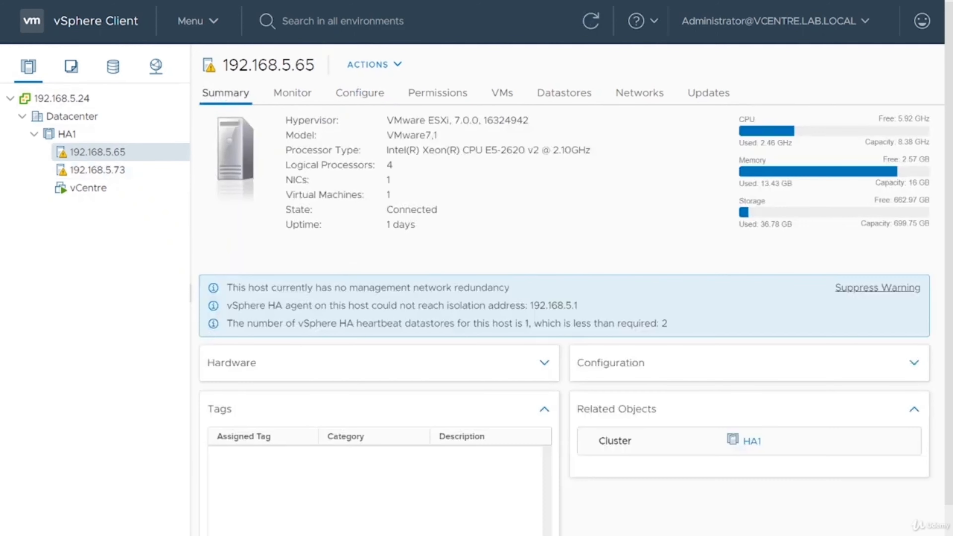
Highlight 192.168.5.65's isolation address warning, then list its datastores, showing DS1 (VMFS 6)
drag(578, 306, 209, 304)
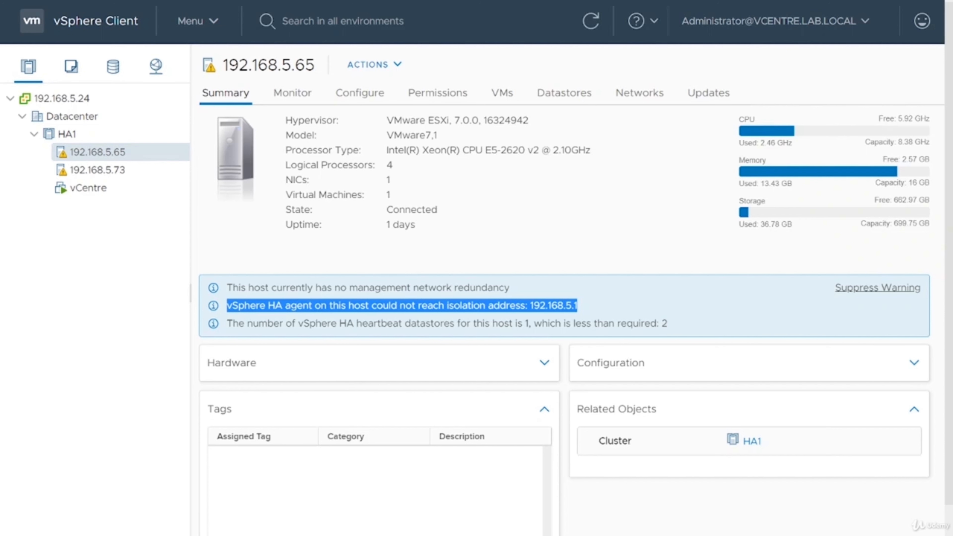
click(477, 294)
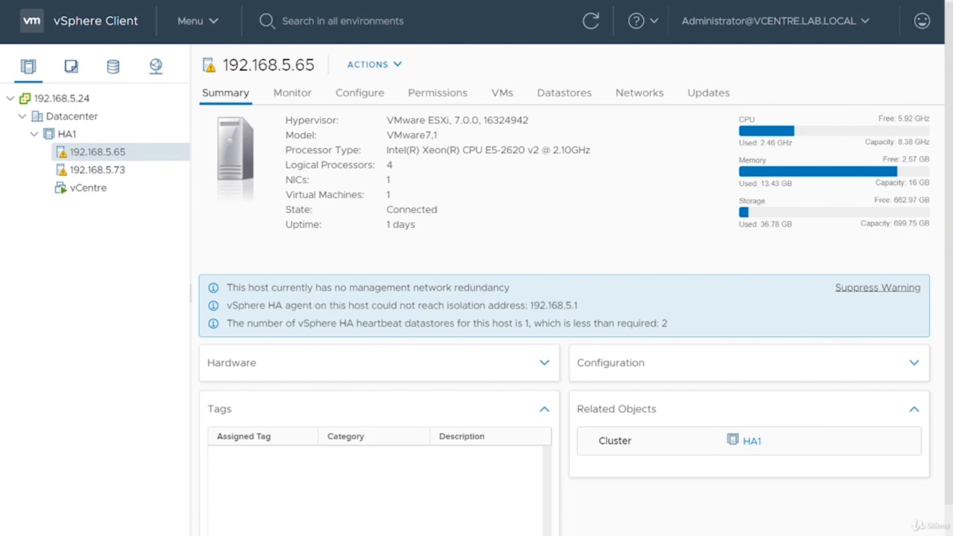
click(552, 100)
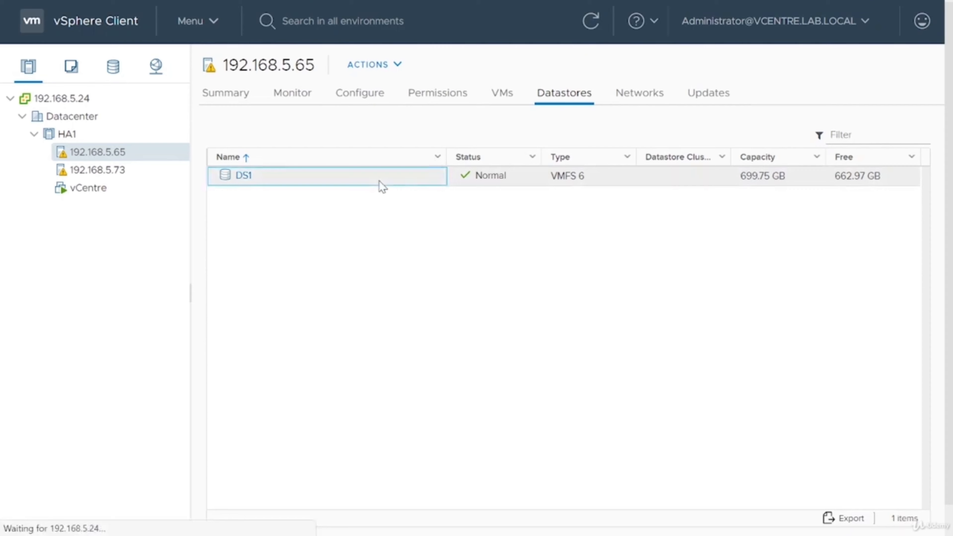
Browse DS1's files into .vSphere-HA and its FDM heartbeat folder, then return to Hosts and Clusters
click(248, 175)
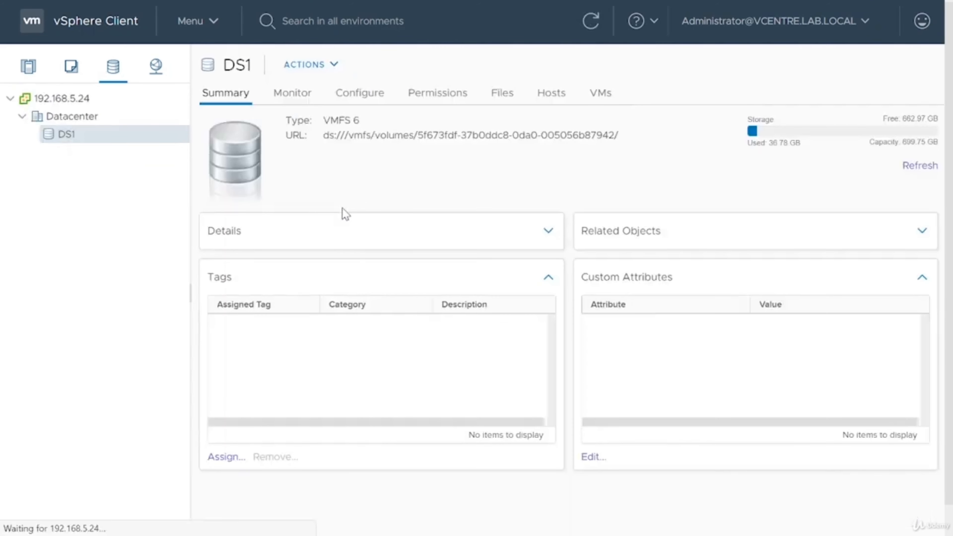
click(487, 96)
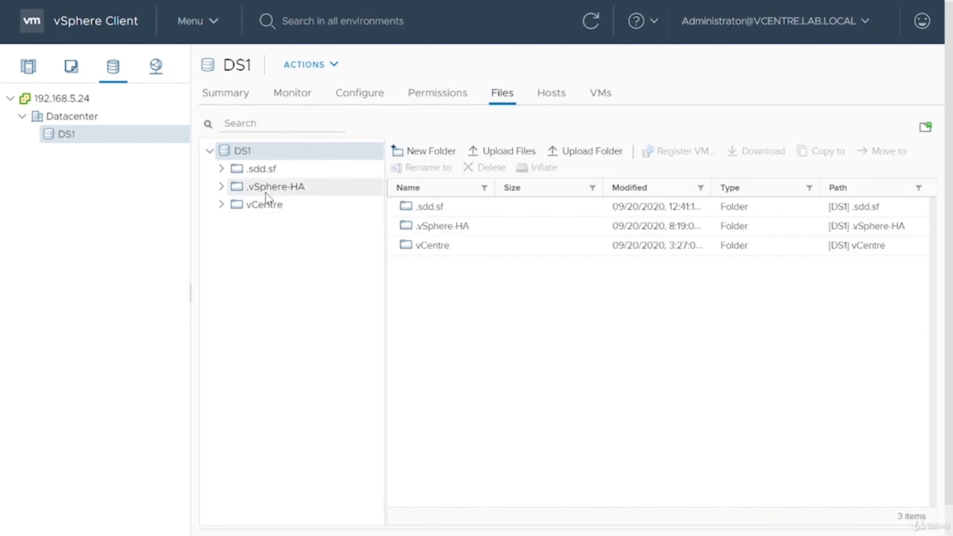
click(268, 192)
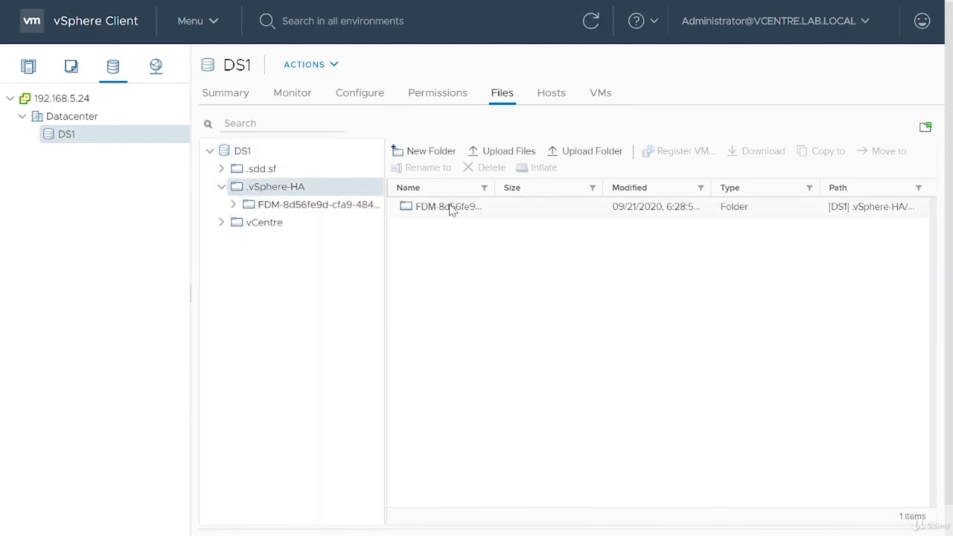
click(310, 212)
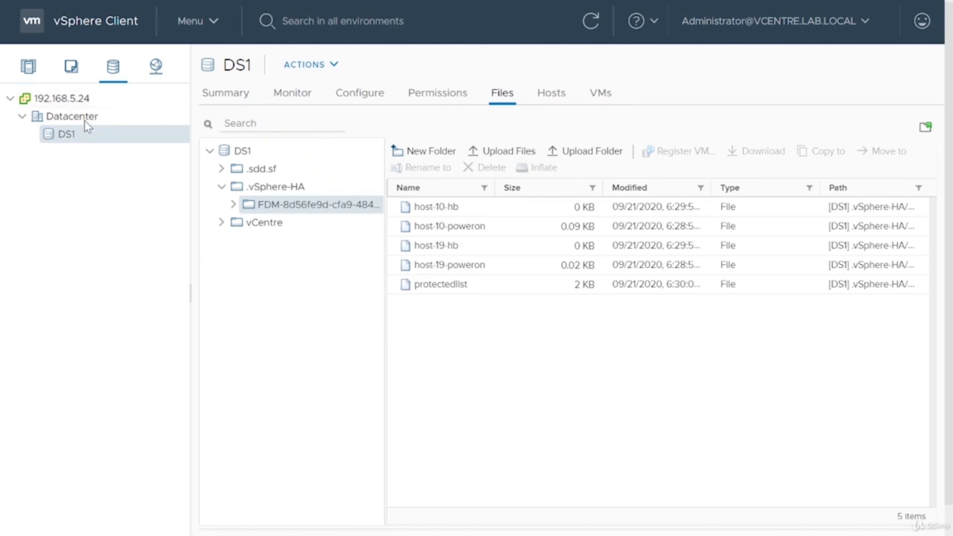
click(28, 67)
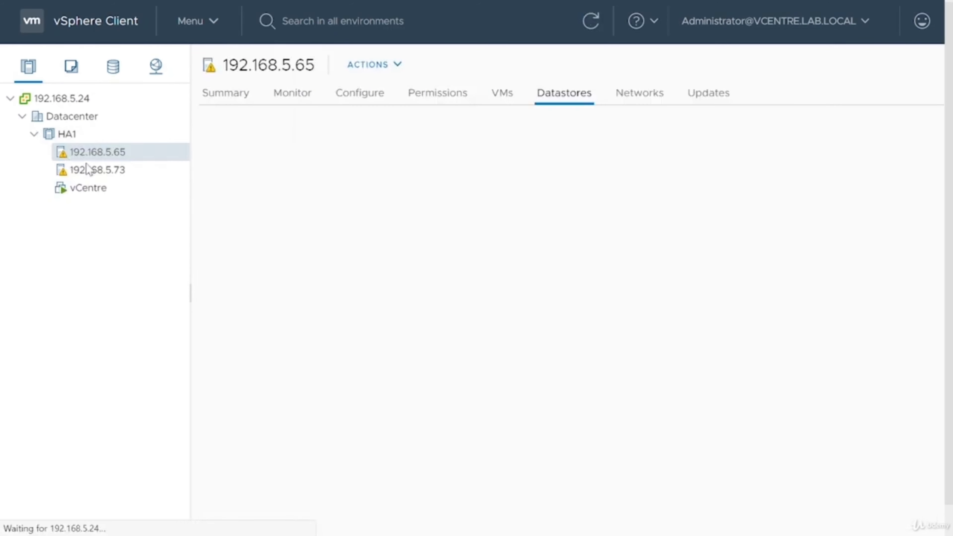
Expand HA1, check 192.168.5.65's datastores, then highlight isolation address 192.168.5.1 on its summary
click(113, 170)
click(124, 154)
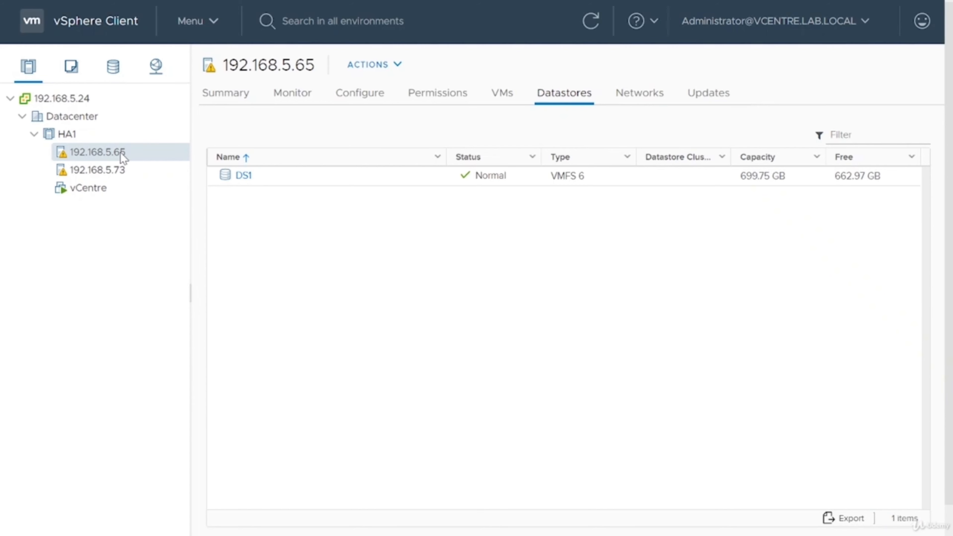
click(240, 91)
drag(589, 306, 529, 305)
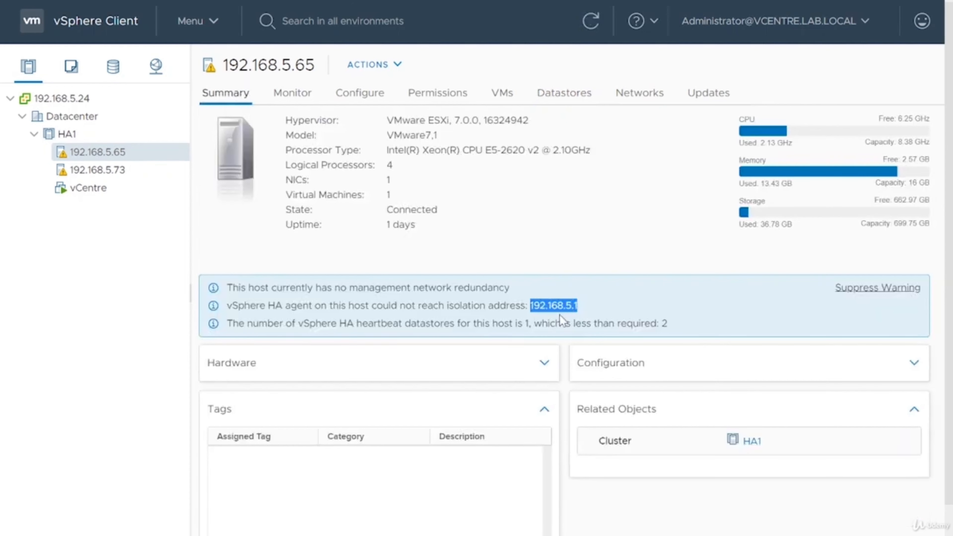
Highlight 192.168.5.65's heartbeat datastore warning, then refresh so the isolation-address warning disappears
click(588, 305)
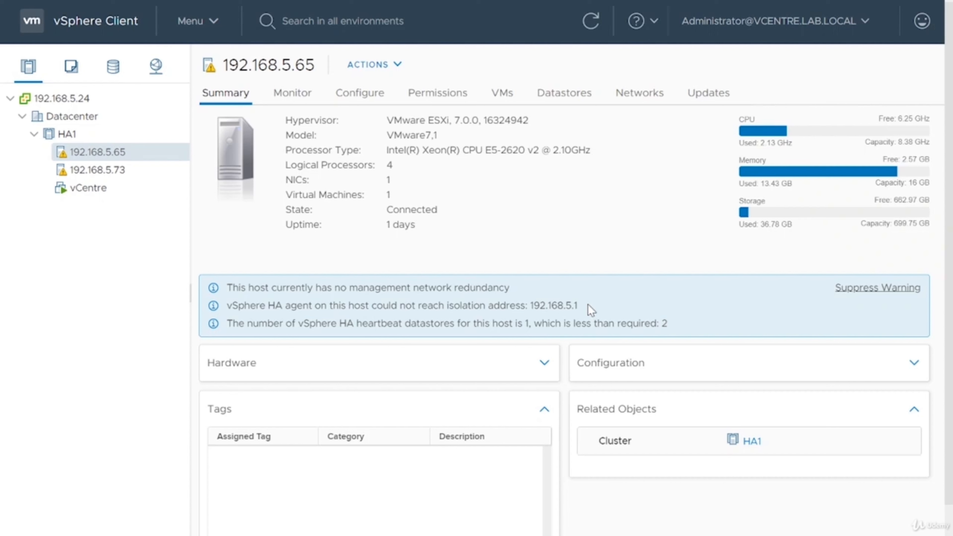
drag(674, 330, 219, 330)
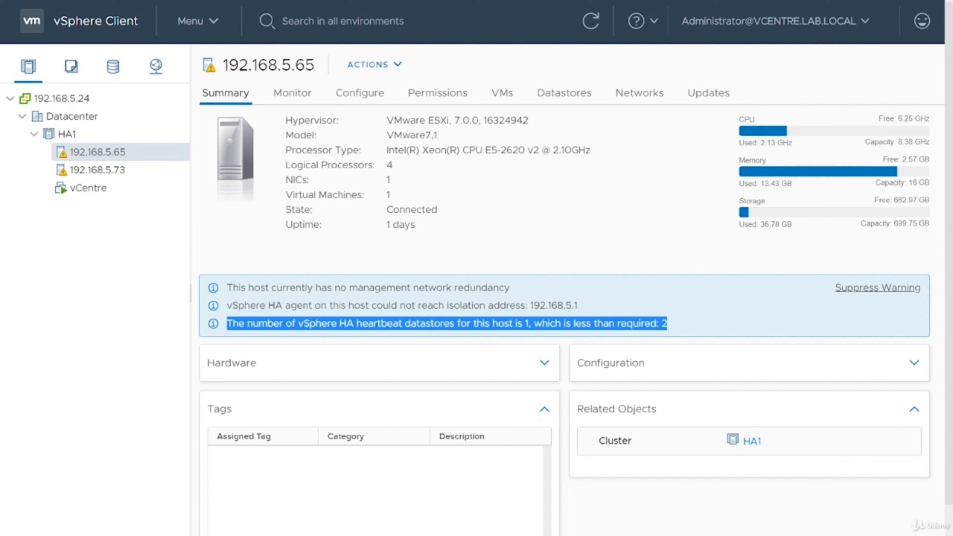
click(696, 314)
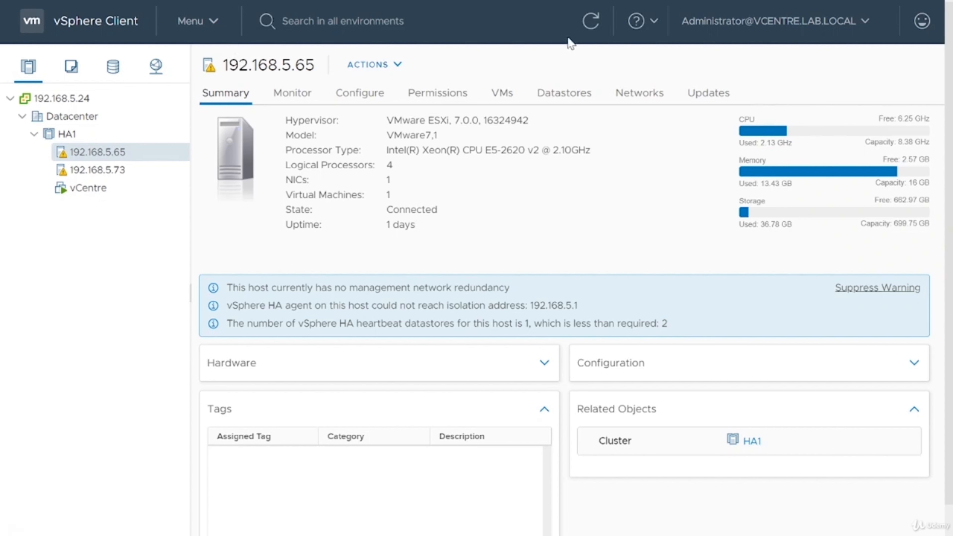
click(598, 26)
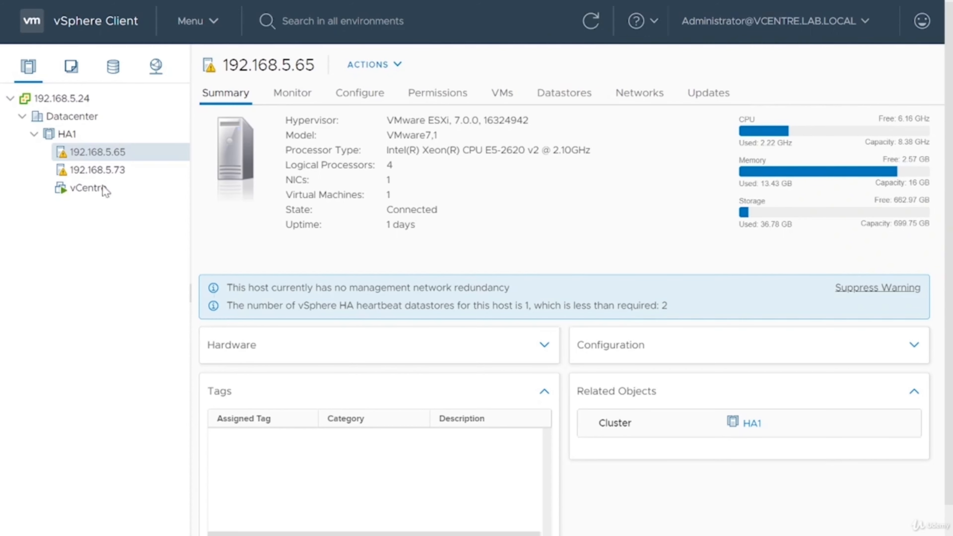
Suppress the management network redundancy warning across HA1's hosts and confirm both hosts' summaries are clear
click(88, 173)
click(112, 152)
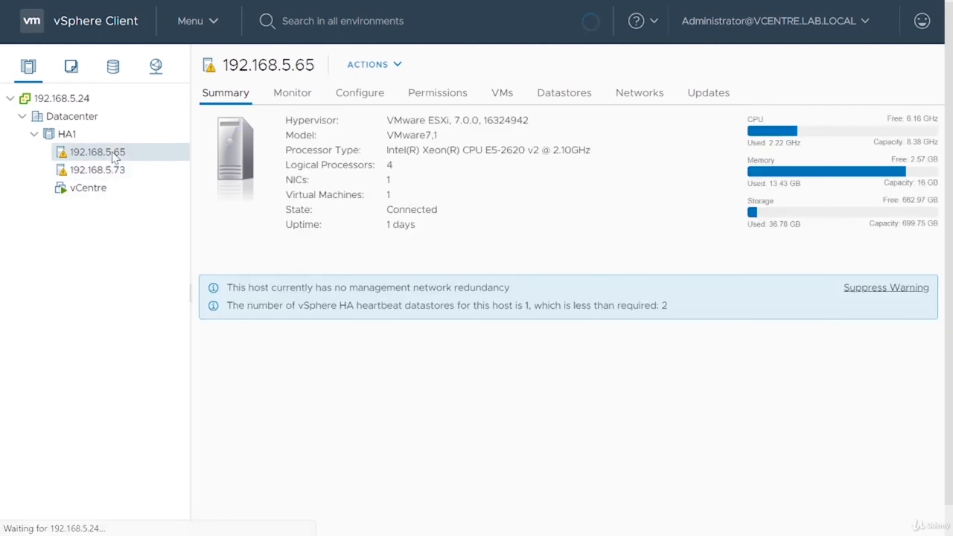
click(878, 288)
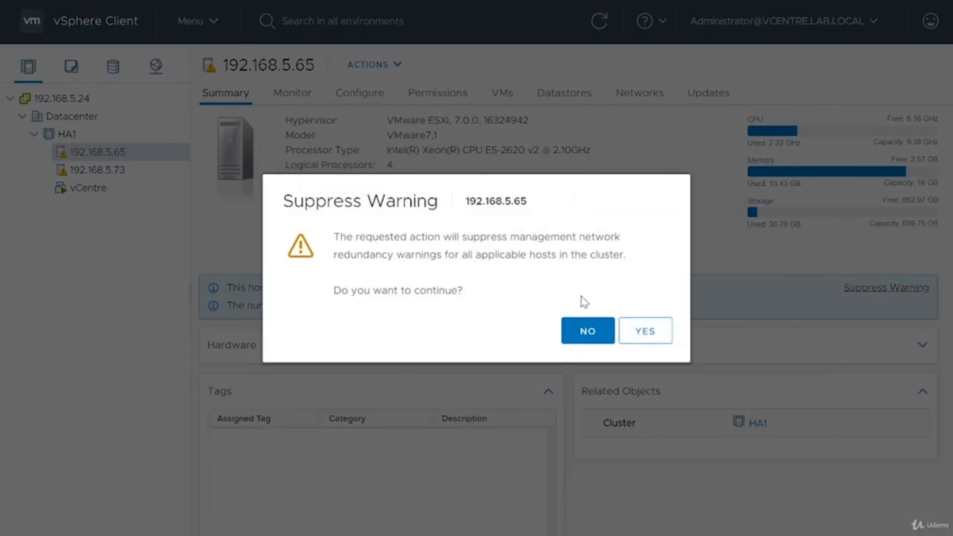
click(635, 332)
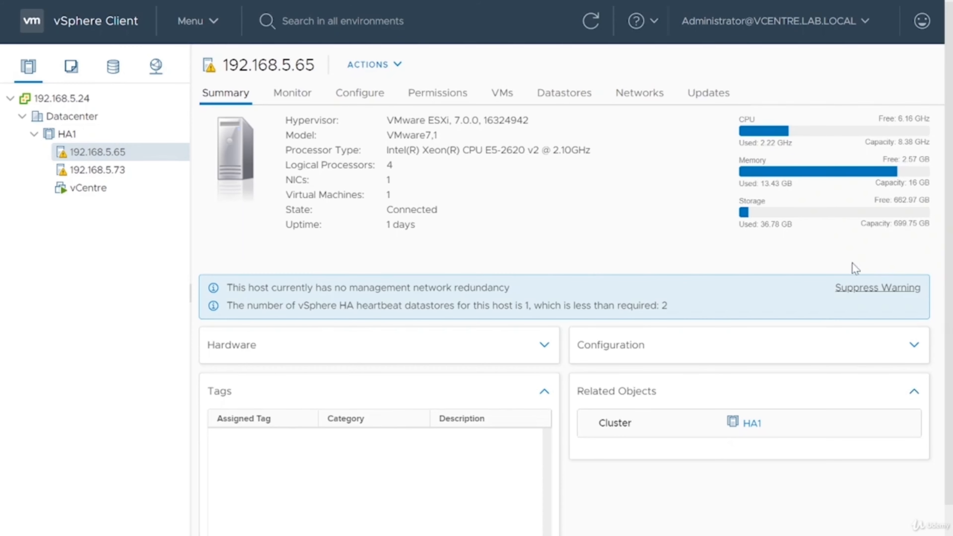
click(124, 169)
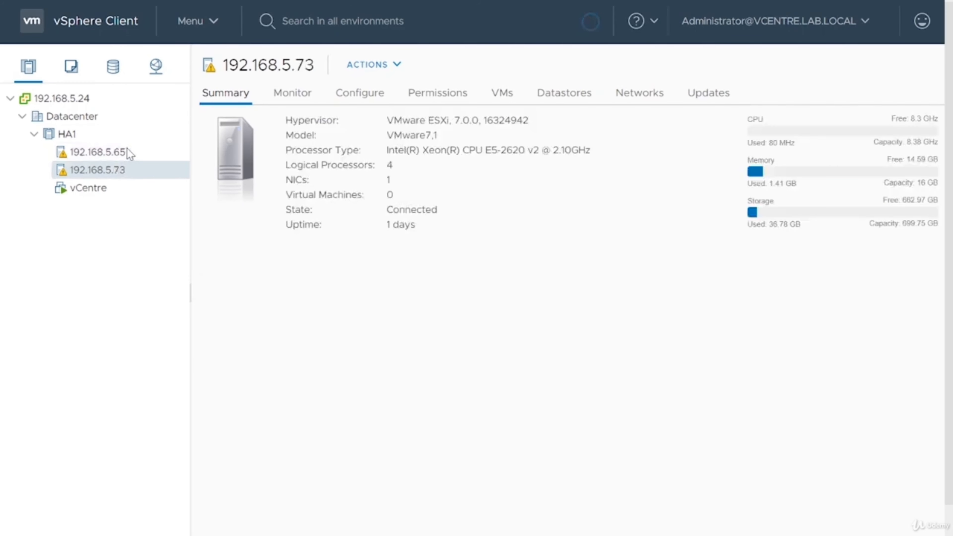
click(126, 148)
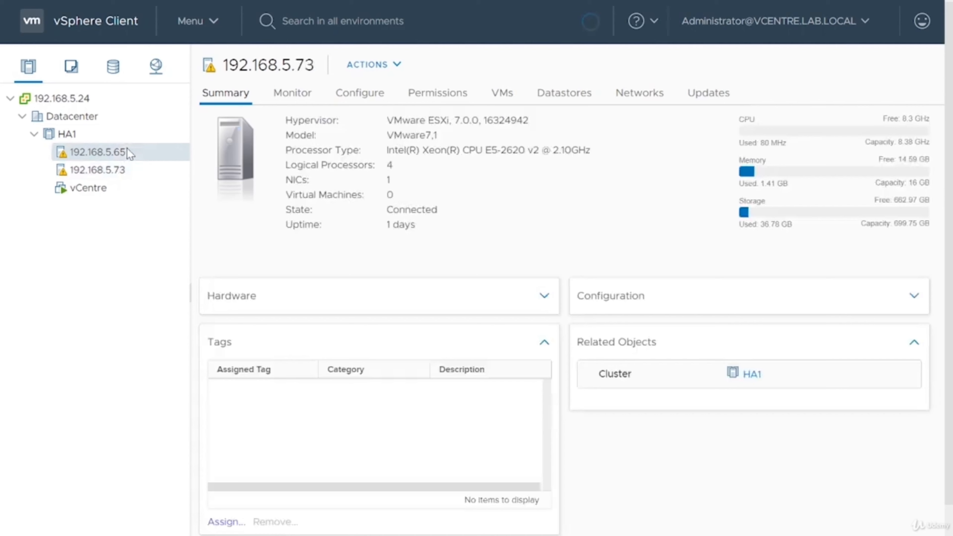
click(104, 134)
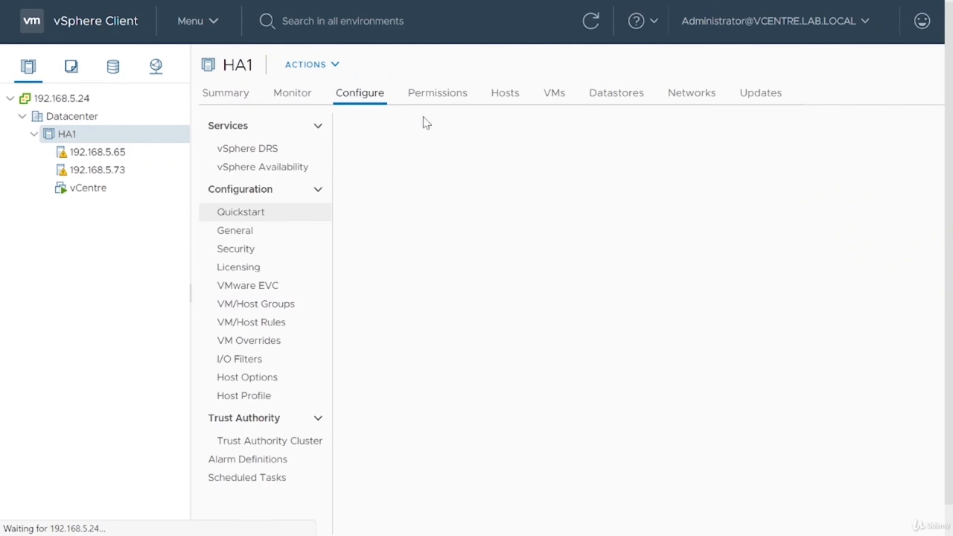
Refresh cluster HA1's summary and hosts list to update the inventory data
click(237, 97)
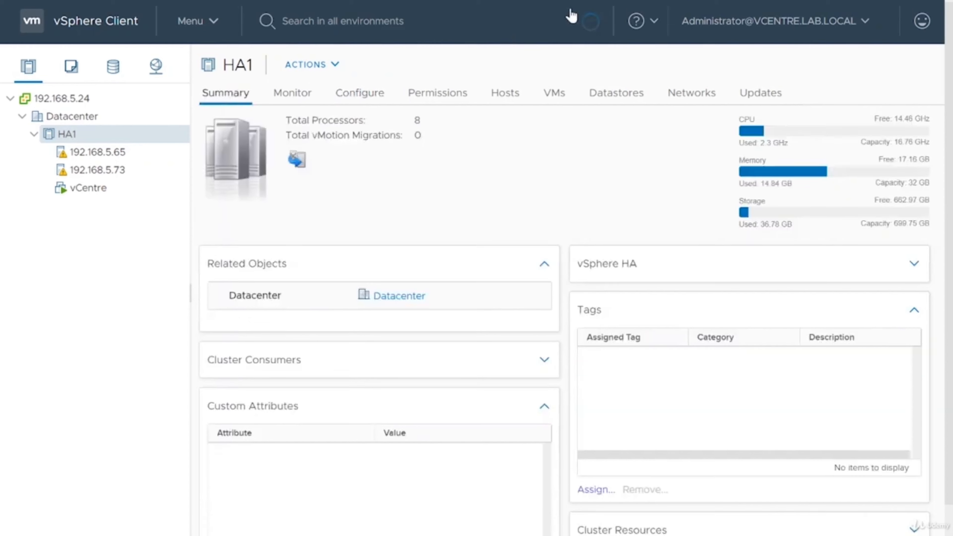
click(598, 23)
click(499, 95)
click(247, 102)
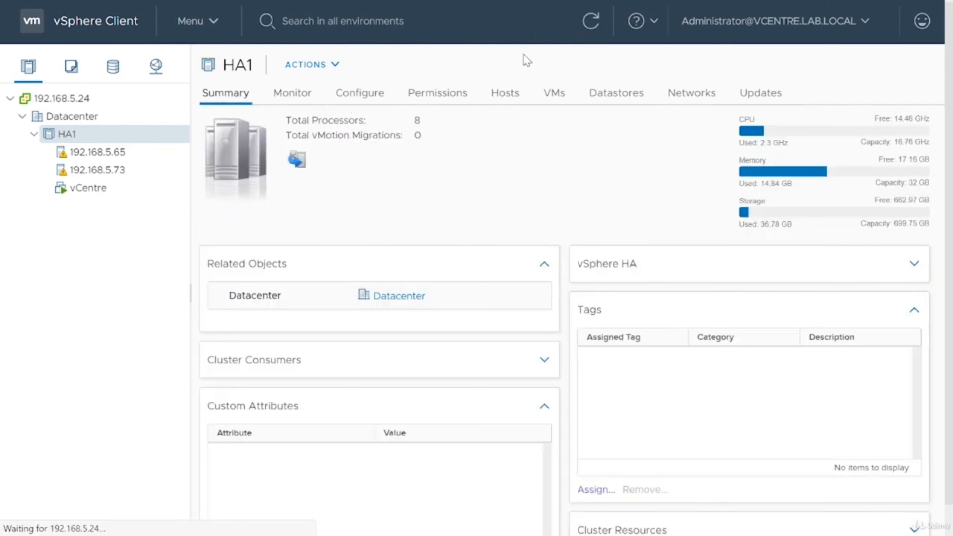
click(591, 29)
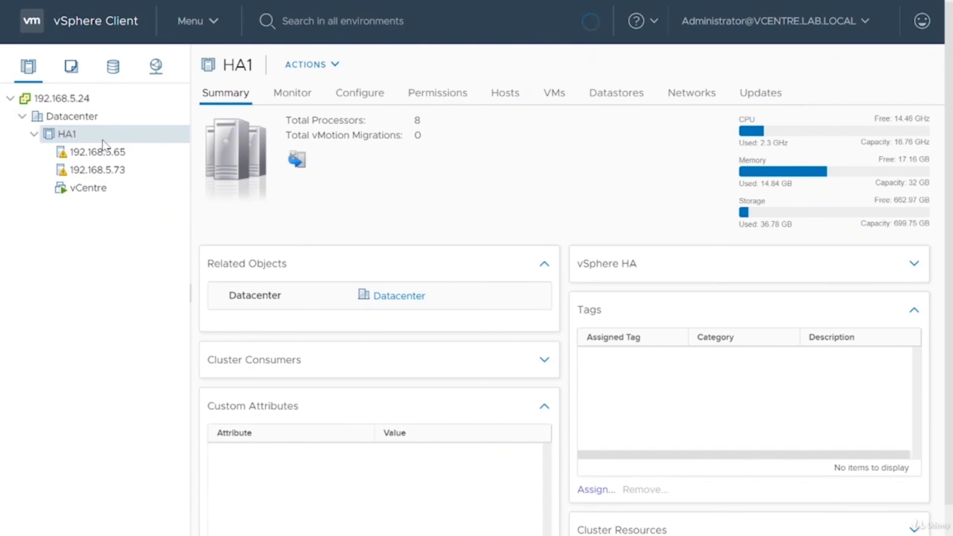
Check host 192.168.5.65's remaining warning: 1 HA heartbeat datastore, fewer than the required 2
click(101, 152)
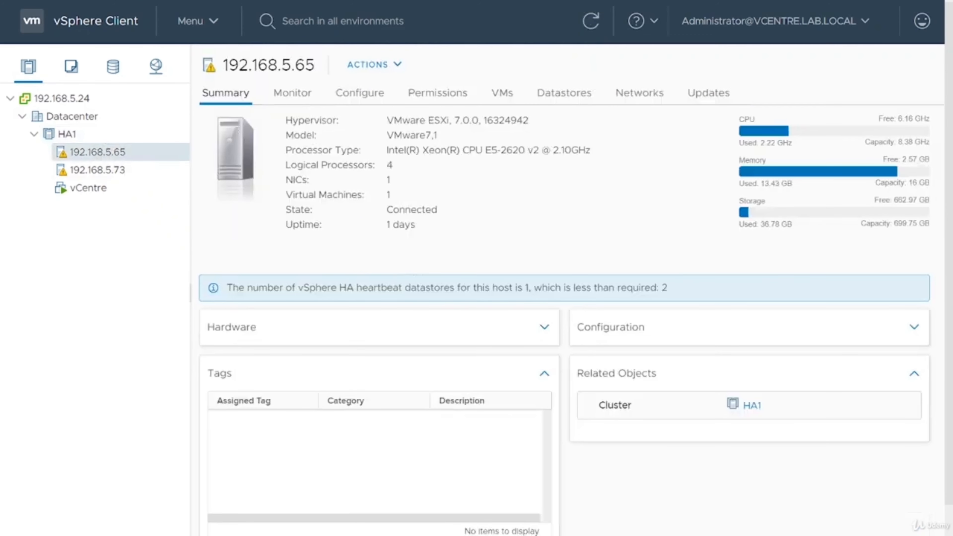
drag(684, 291, 228, 291)
click(228, 273)
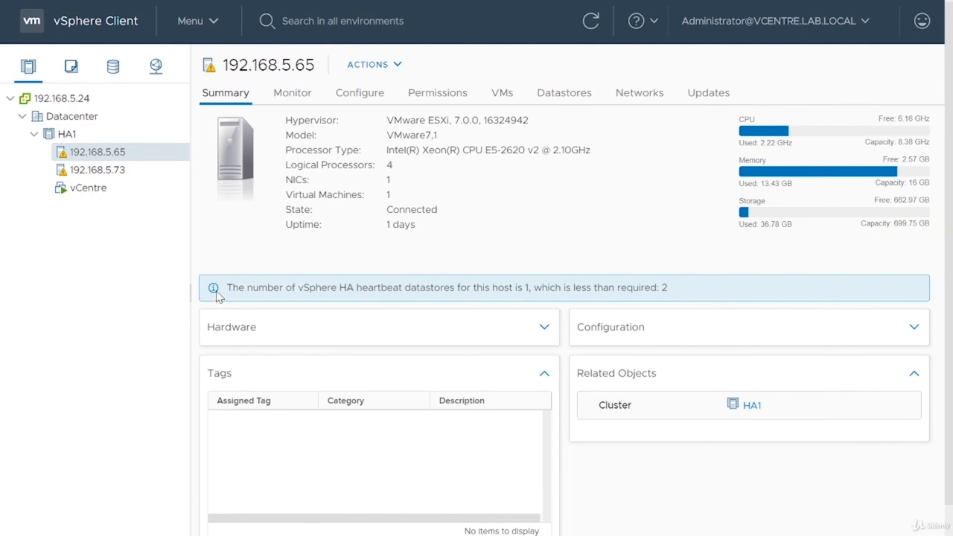